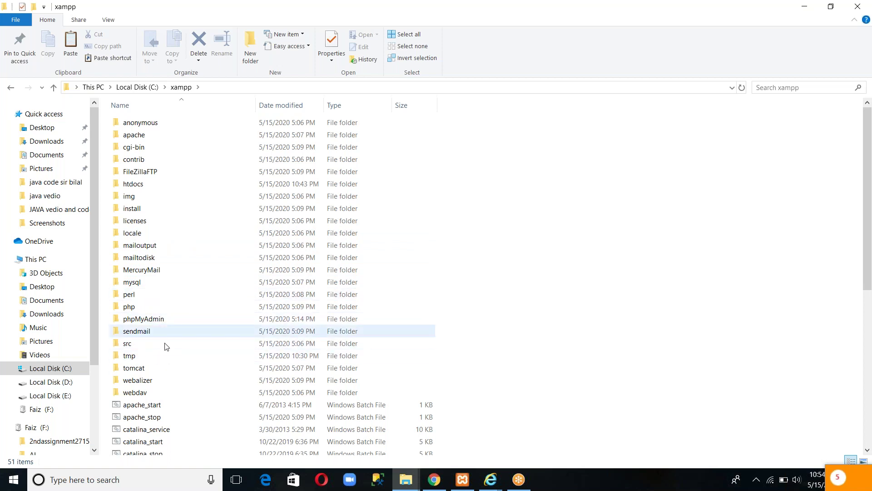
{"action": "scroll", "coordinate": [164, 367], "scroll_direction": "down", "scroll_amount": 7}
{"action": "scroll", "coordinate": [165, 366], "scroll_direction": "up", "scroll_amount": 7}
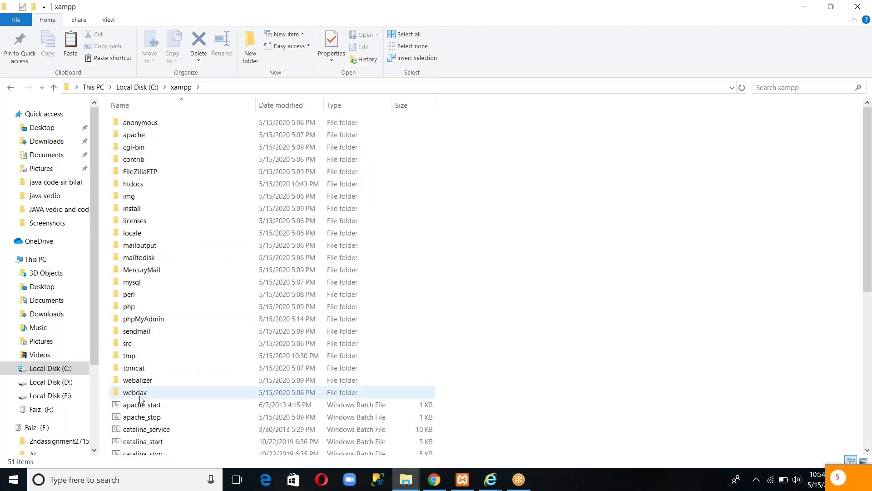
{"action": "scroll", "coordinate": [142, 392], "scroll_direction": "down", "scroll_amount": 6}
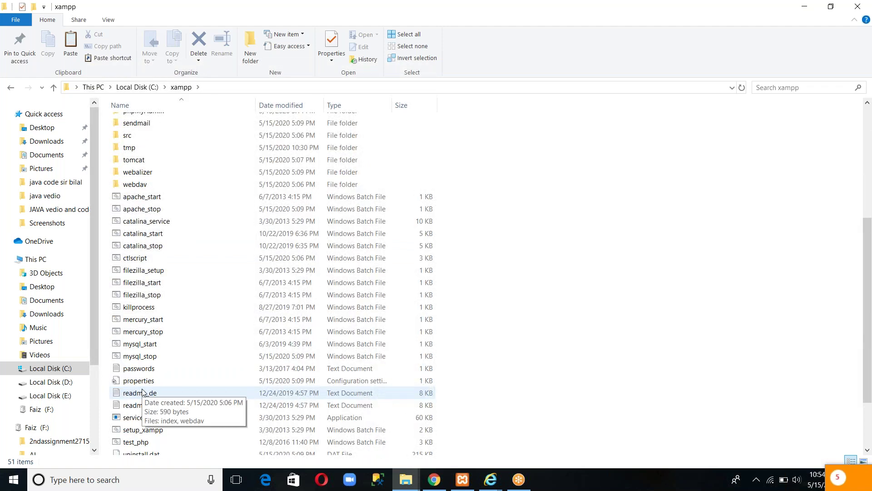
{"action": "left_click", "coordinate": [53, 368]}
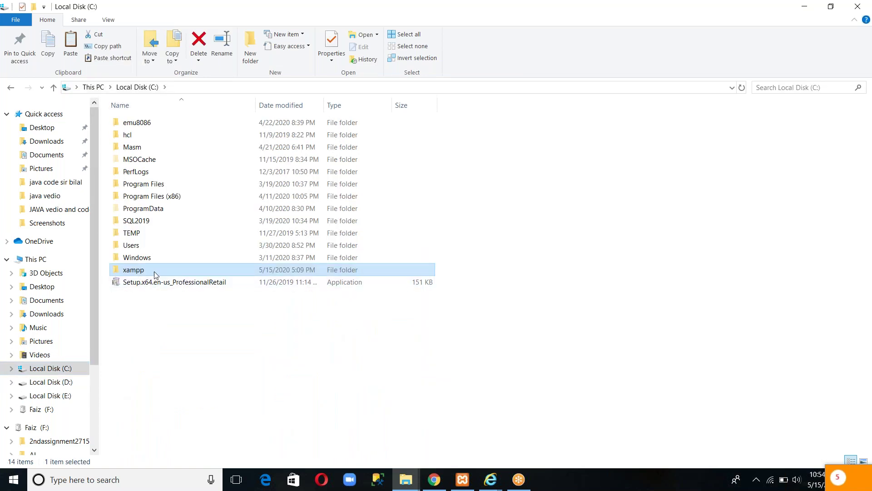
{"action": "double_click", "coordinate": [154, 271]}
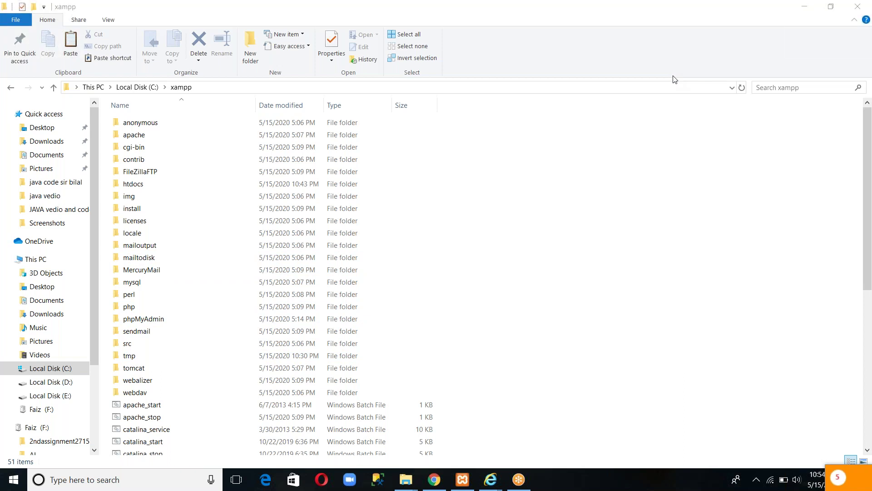
{"action": "left_click", "coordinate": [288, 344]}
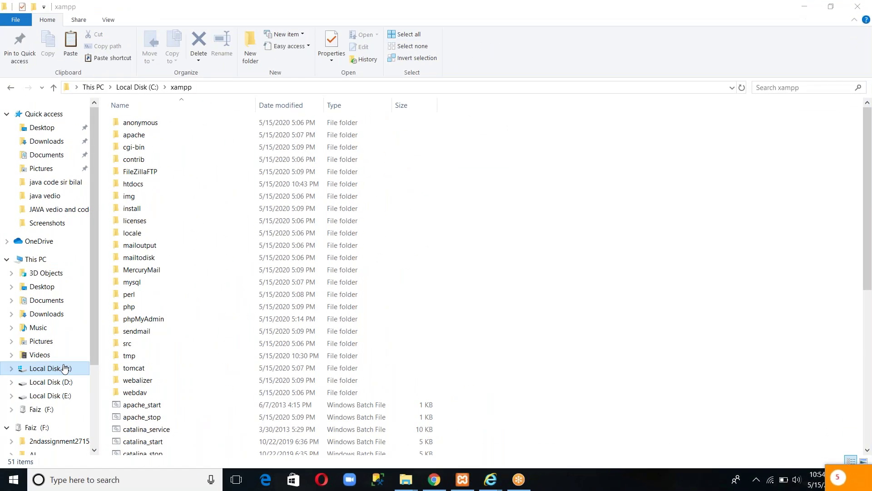
{"action": "left_click", "coordinate": [65, 368]}
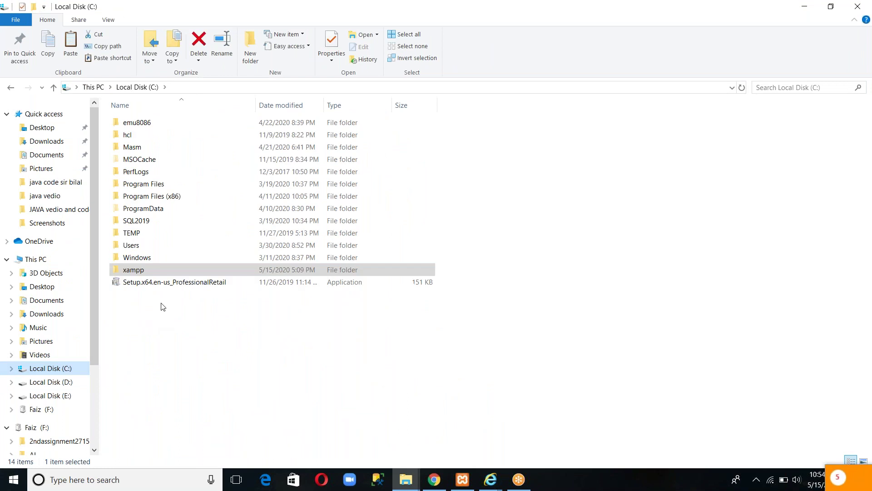
{"action": "double_click", "coordinate": [147, 271]}
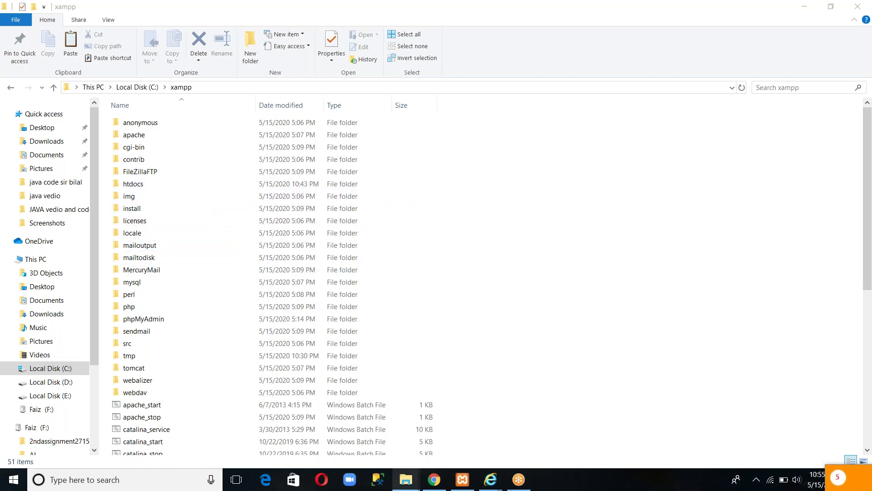
Back in Chrome's phpMyAdmin Databases page, create the empty database hammaddb.
{"action": "left_click", "coordinate": [435, 480]}
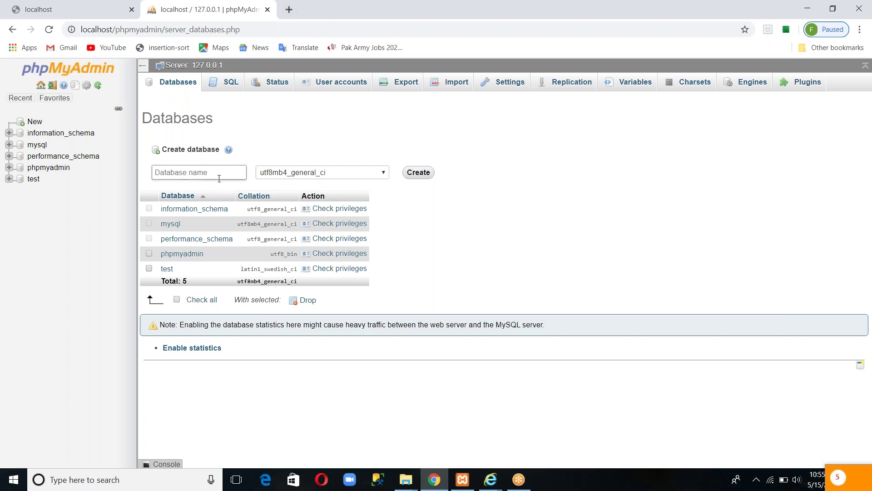
{"action": "left_click", "coordinate": [51, 100]}
{"action": "left_click", "coordinate": [184, 171]}
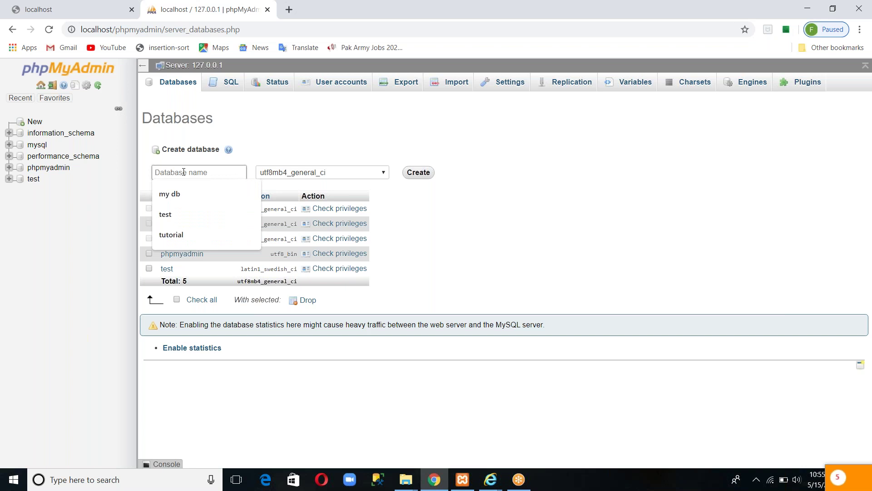
{"action": "type", "text": "hamm"}
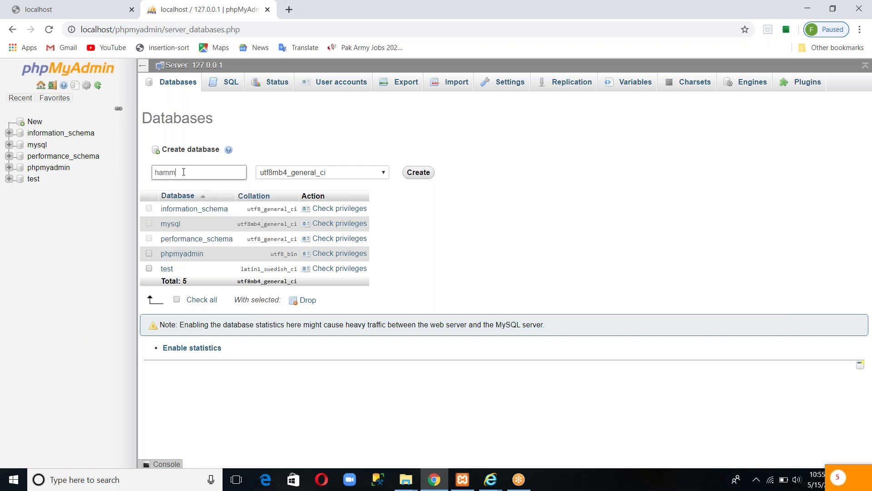
{"action": "type", "text": "addb"}
{"action": "key", "text": "Return"}
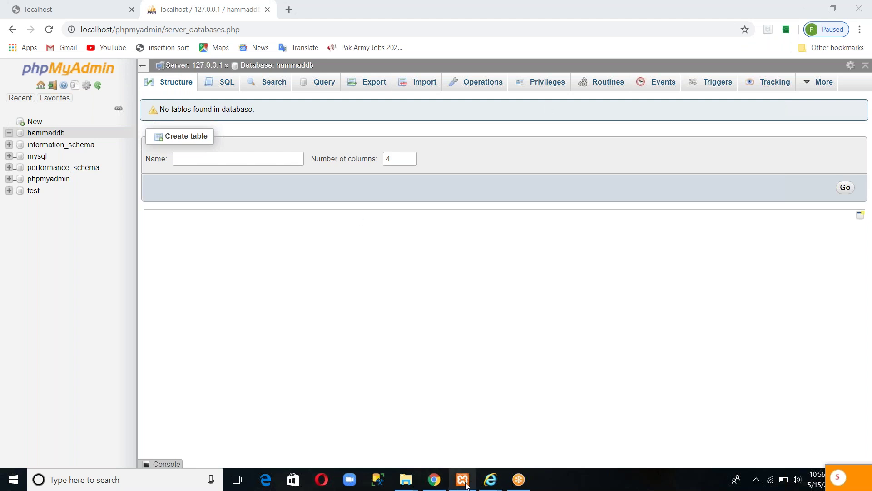
Minimize Chrome and browse into C:\xampp\htdocs\wordpress in File Explorer.
{"action": "left_click", "coordinate": [809, 11]}
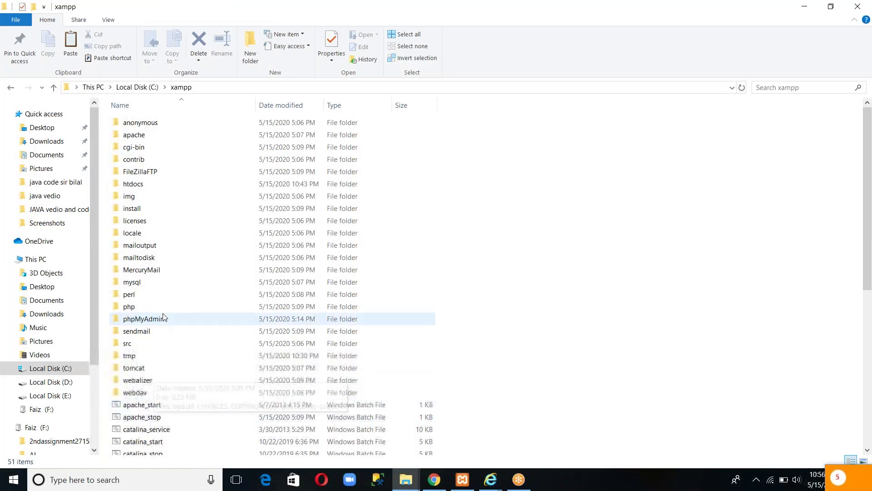
{"action": "double_click", "coordinate": [178, 188]}
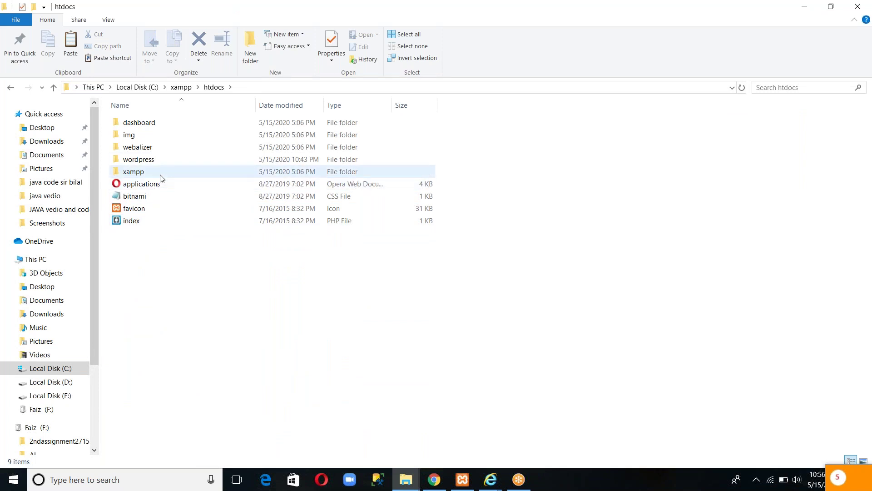
{"action": "double_click", "coordinate": [160, 177]}
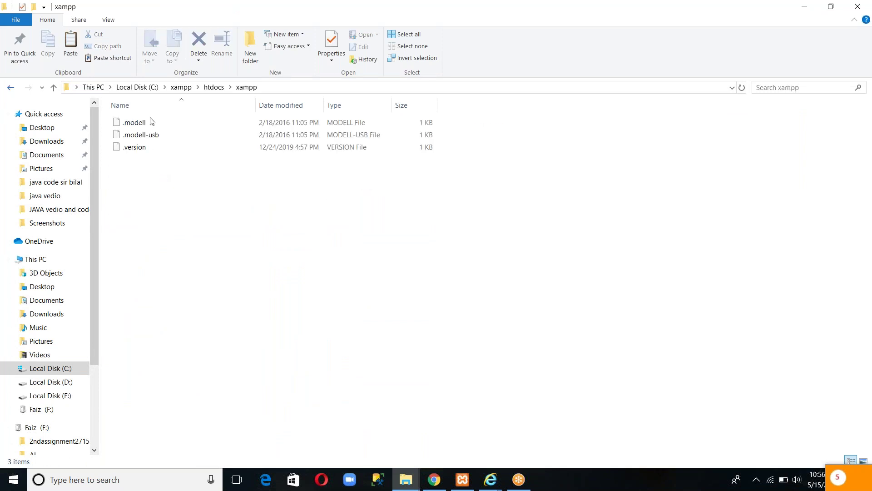
{"action": "left_click", "coordinate": [11, 88]}
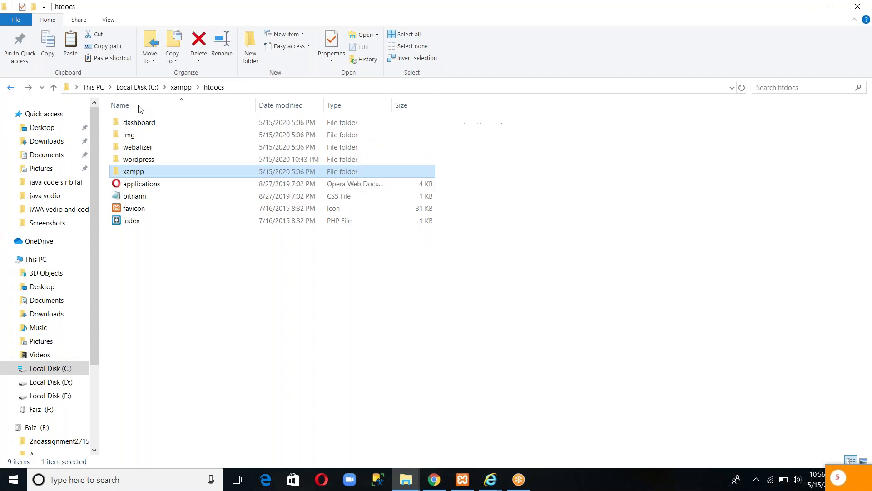
{"action": "double_click", "coordinate": [165, 157]}
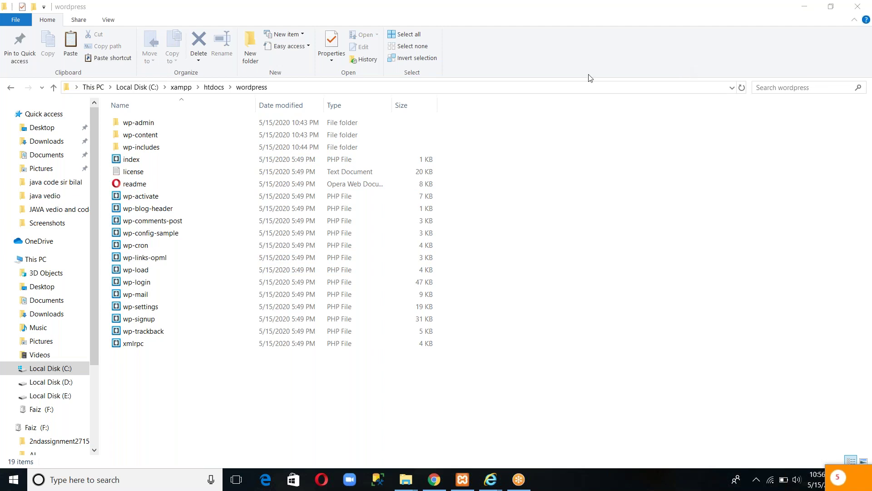
Open a new Chrome tab and enter the address localhost/wordpress.
{"action": "left_click", "coordinate": [443, 481]}
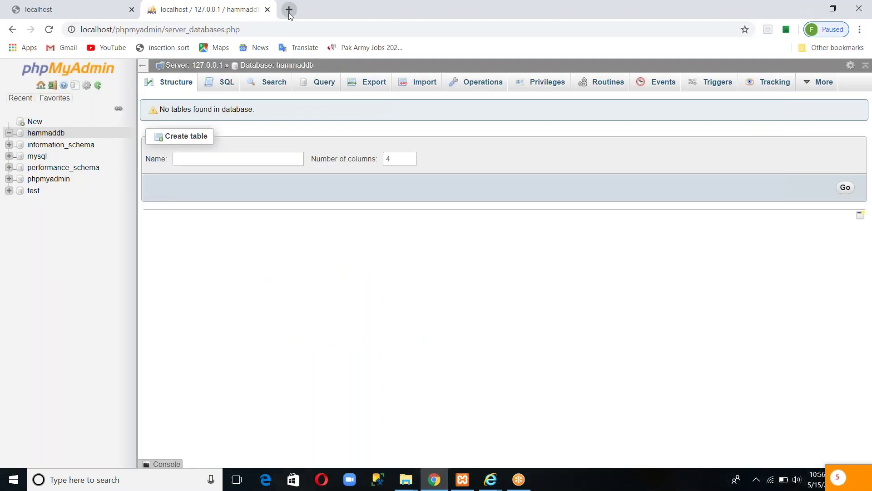
{"action": "left_click", "coordinate": [289, 10]}
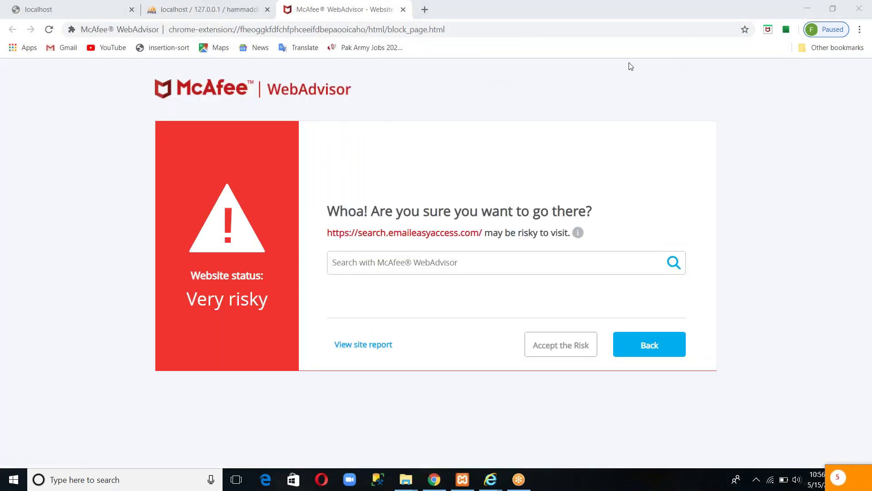
{"action": "left_click", "coordinate": [279, 30]}
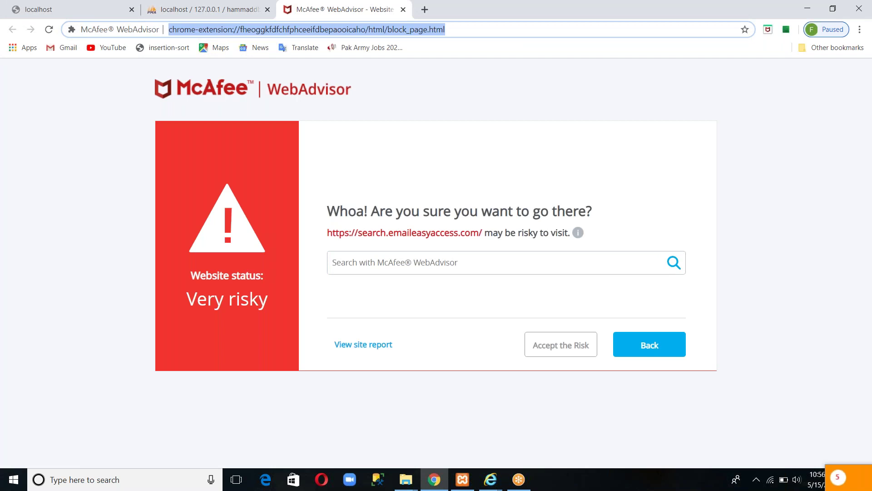
{"action": "key", "text": "BackSpace"}
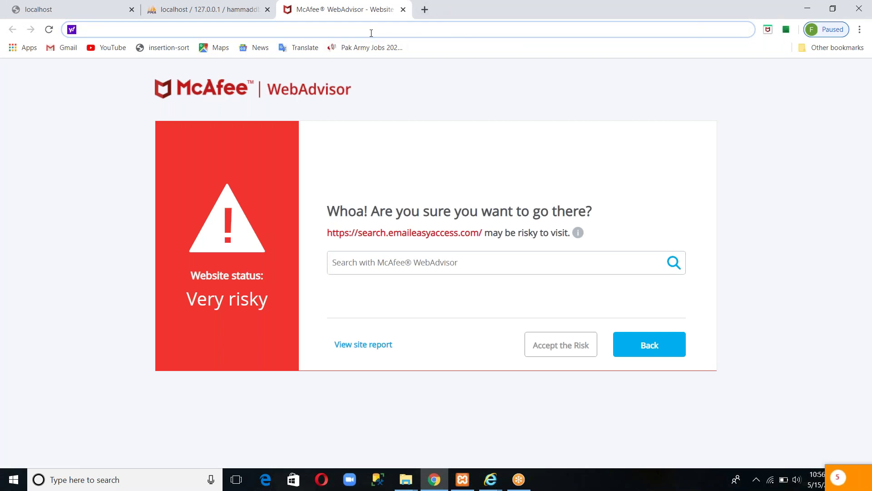
{"action": "type", "text": "loca"}
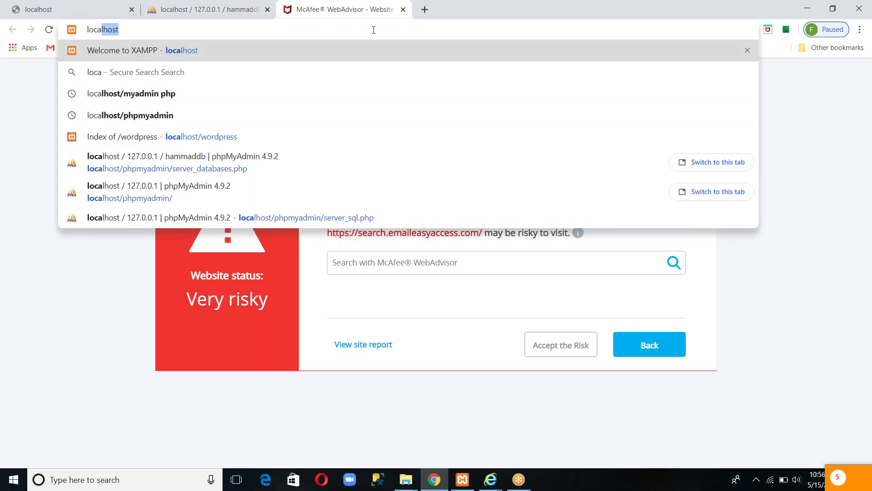
{"action": "type", "text": "lhost/"}
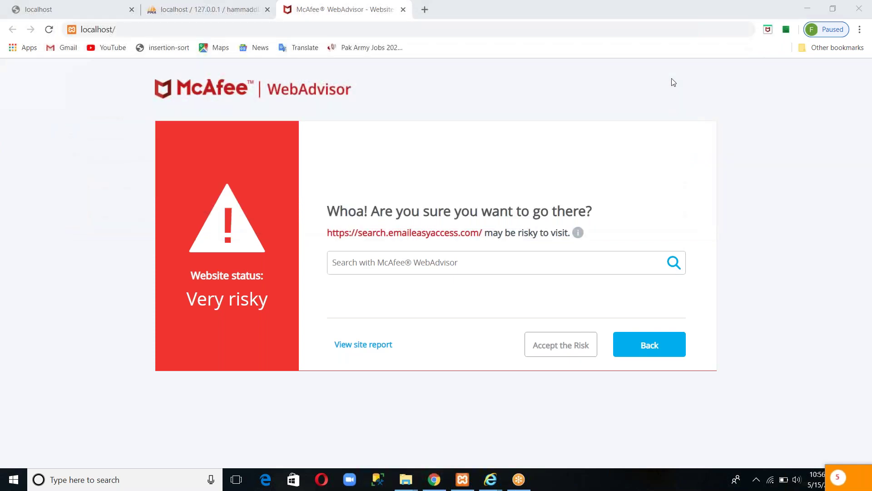
{"action": "left_click", "coordinate": [139, 29]}
{"action": "left_click", "coordinate": [231, 32]}
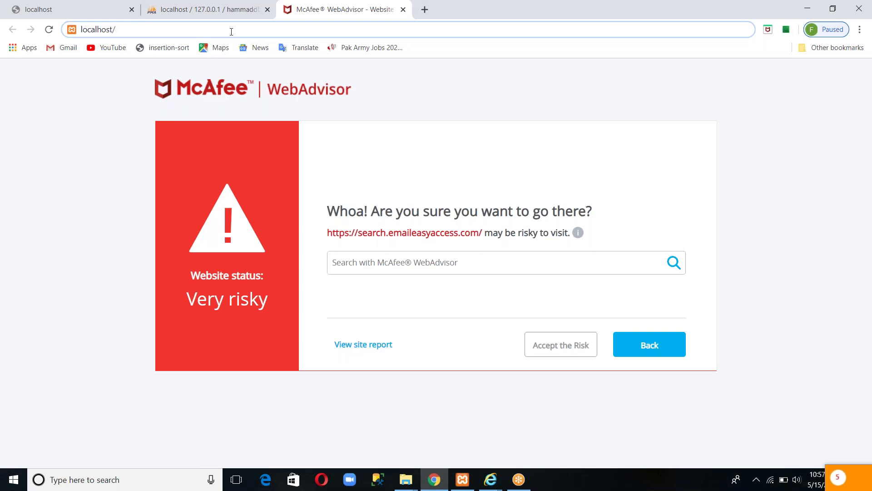
{"action": "type", "text": "w"}
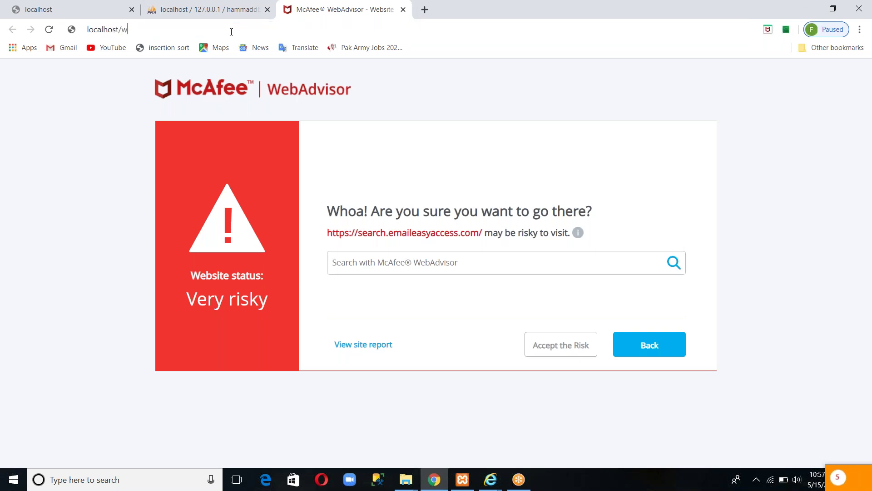
{"action": "type", "text": "ordpress"}
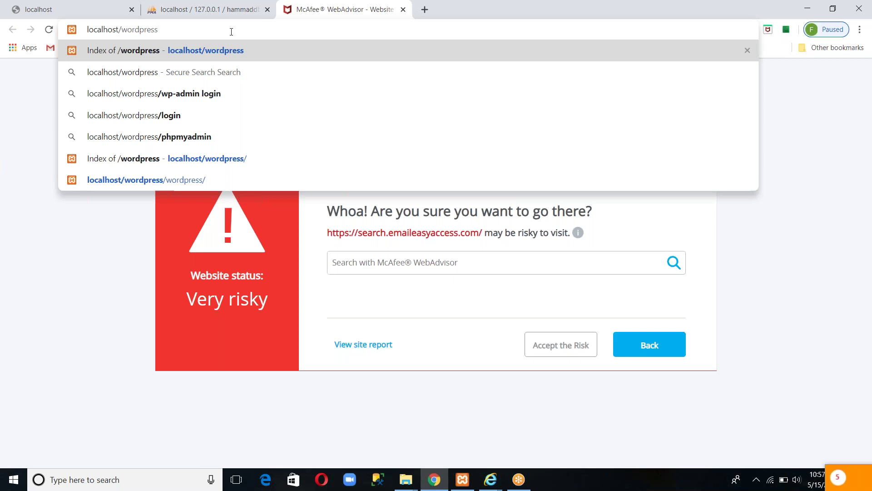
Load localhost/wordpress and continue the setup with English (United States).
{"action": "key", "text": "Return"}
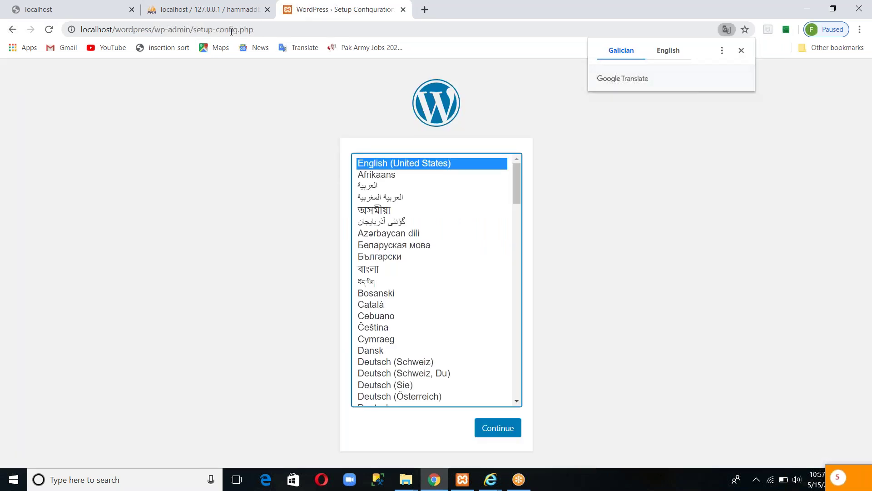
{"action": "left_click", "coordinate": [507, 436]}
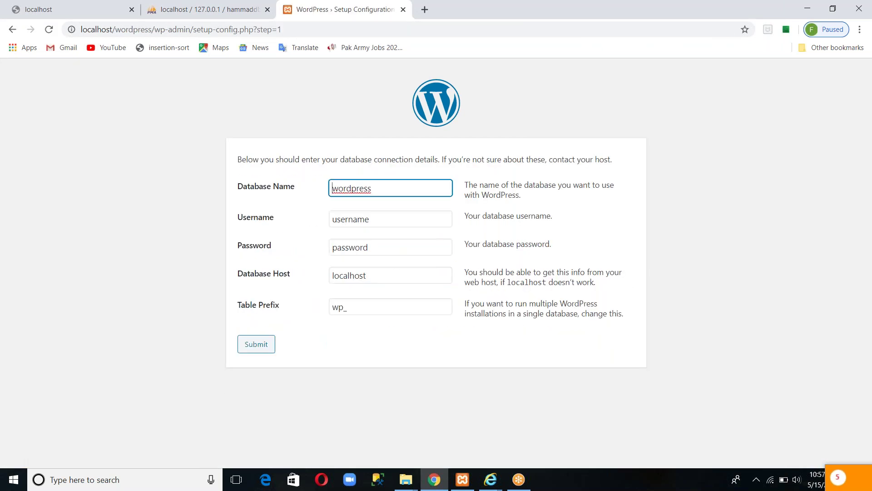
Enter database name hammad, username root, a blank password, keeping host localhost.
{"action": "left_click", "coordinate": [393, 219]}
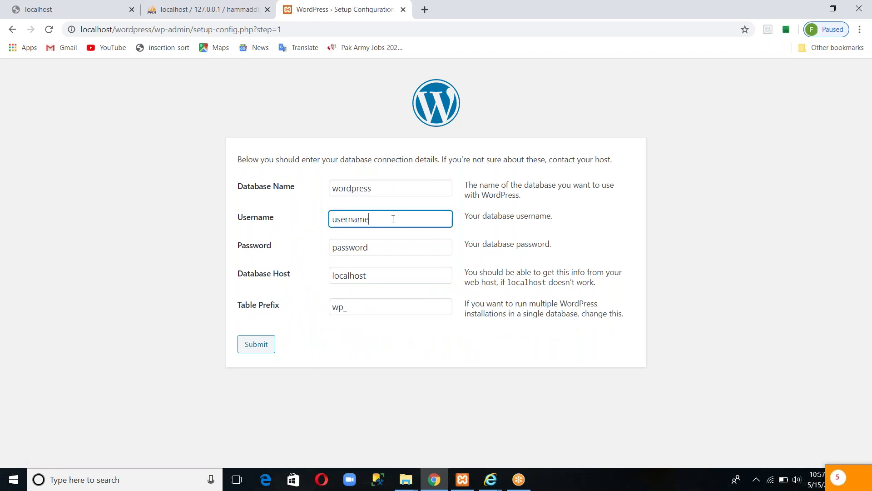
{"action": "key", "text": "BackSpace"}
{"action": "key", "text": "BackSpace"}
{"action": "key", "text": "BackSpace"}
{"action": "key", "text": "BackSpace"}
{"action": "key", "text": "BackSpace"}
{"action": "key", "text": "BackSpace"}
{"action": "key", "text": "BackSpace"}
{"action": "key", "text": "BackSpace"}
{"action": "type", "text": "root"}
{"action": "left_click", "coordinate": [383, 191]}
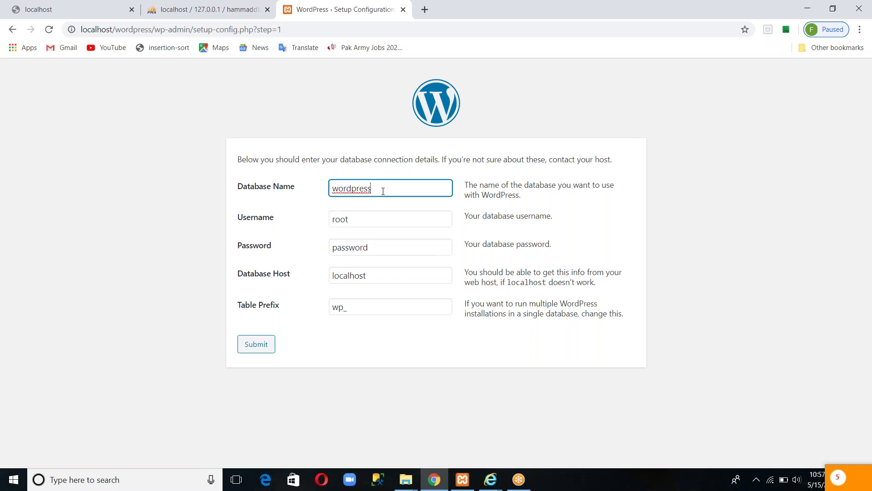
{"action": "key", "text": "BackSpace"}
{"action": "key", "text": "BackSpace"}
{"action": "key", "text": "BackSpace"}
{"action": "key", "text": "BackSpace"}
{"action": "key", "text": "BackSpace"}
{"action": "key", "text": "BackSpace"}
{"action": "key", "text": "BackSpace"}
{"action": "key", "text": "BackSpace"}
{"action": "key", "text": "BackSpace"}
{"action": "type", "text": "hammad"}
{"action": "left_click", "coordinate": [383, 245]}
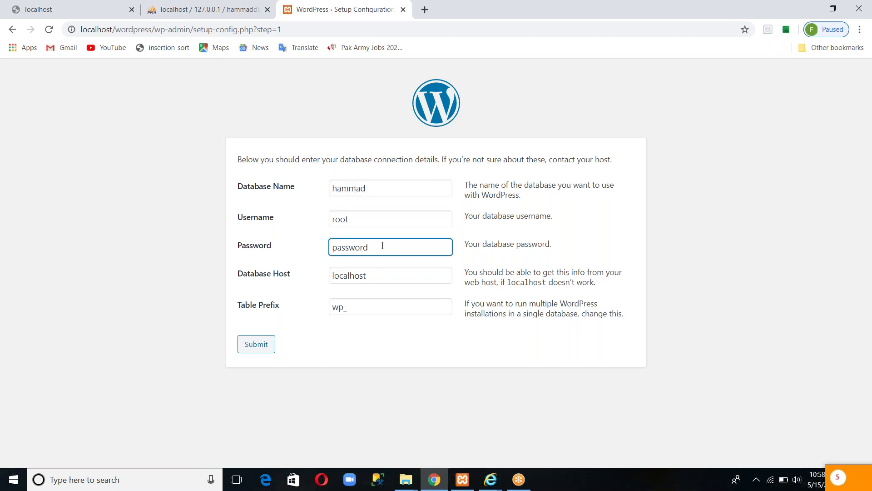
{"action": "key", "text": "BackSpace"}
{"action": "key", "text": "BackSpace"}
{"action": "key", "text": "BackSpace"}
{"action": "key", "text": "BackSpace"}
{"action": "key", "text": "BackSpace"}
{"action": "key", "text": "BackSpace"}
{"action": "key", "text": "BackSpace"}
{"action": "key", "text": "BackSpace"}
{"action": "left_click", "coordinate": [386, 281]}
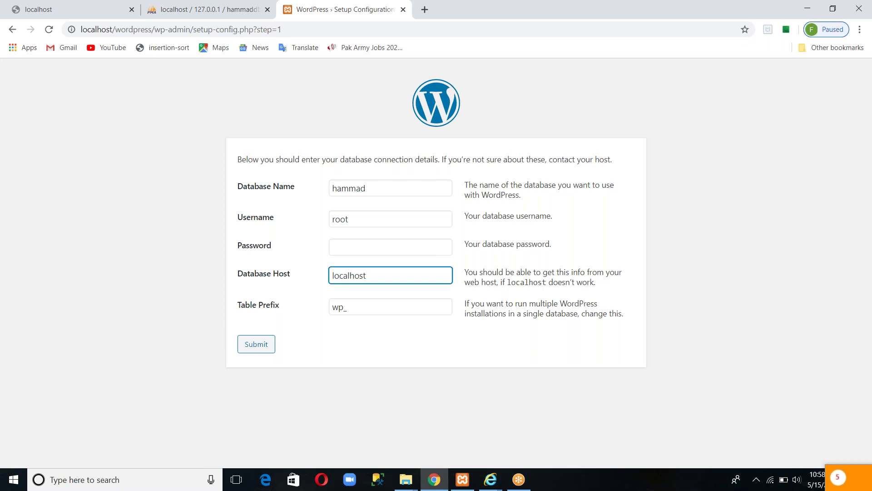
Submit the details, then resubmit with the database name changed to hammaddb.
{"action": "left_click", "coordinate": [273, 351]}
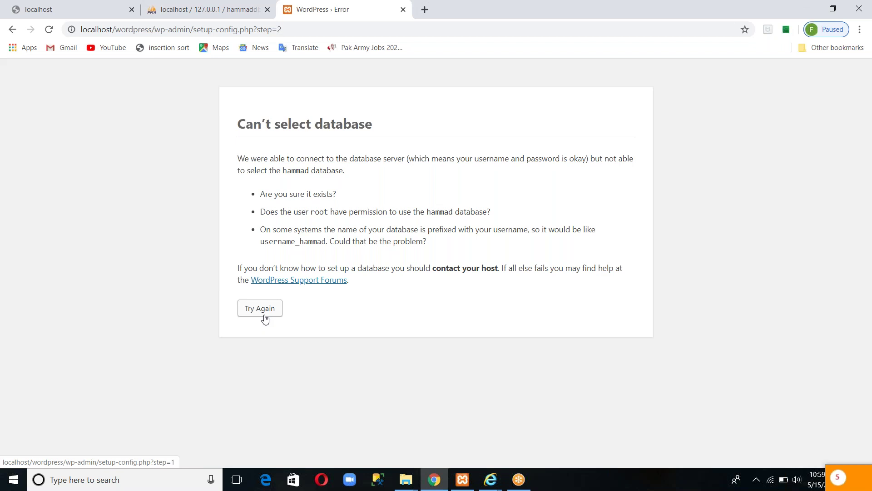
{"action": "left_click", "coordinate": [265, 316]}
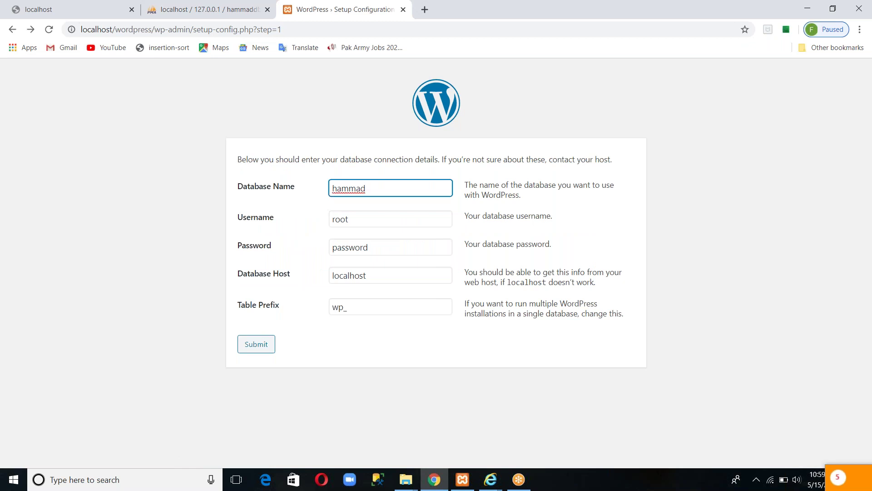
{"action": "type", "text": "db"}
{"action": "left_click", "coordinate": [256, 354]}
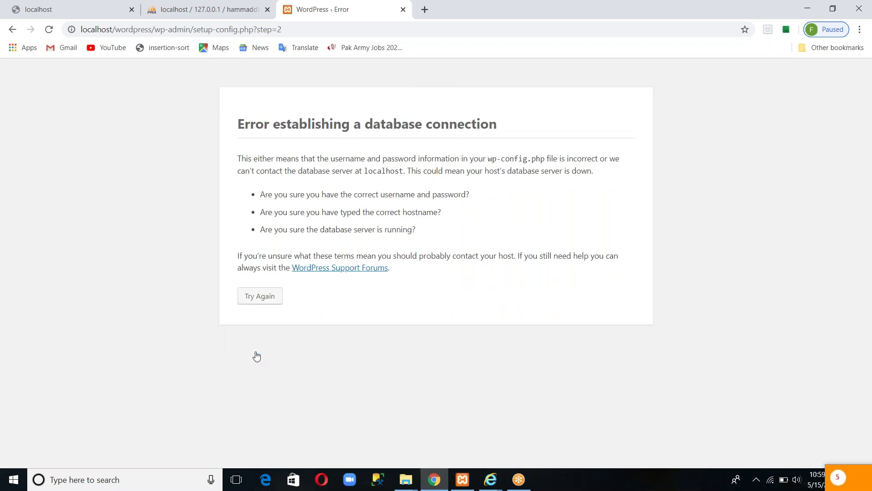
Revert the database name to hammad, blank the password, resubmit, and return to the form.
{"action": "left_click", "coordinate": [260, 296]}
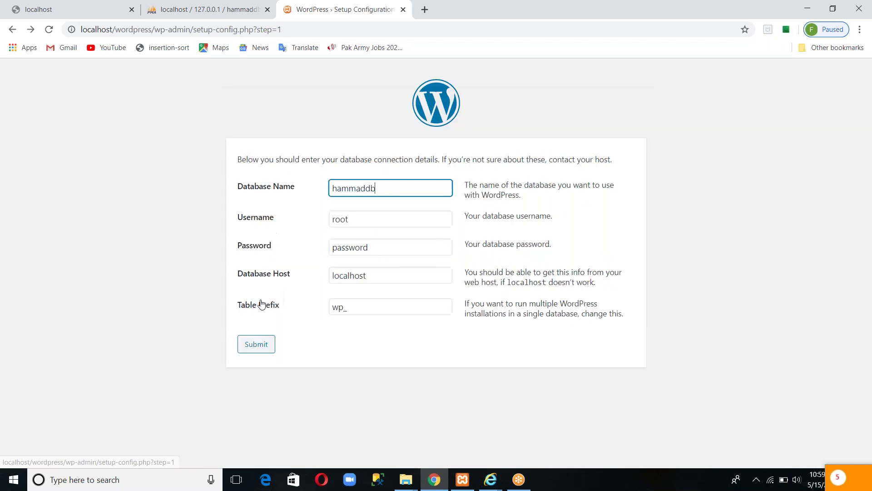
{"action": "key", "text": "Down"}
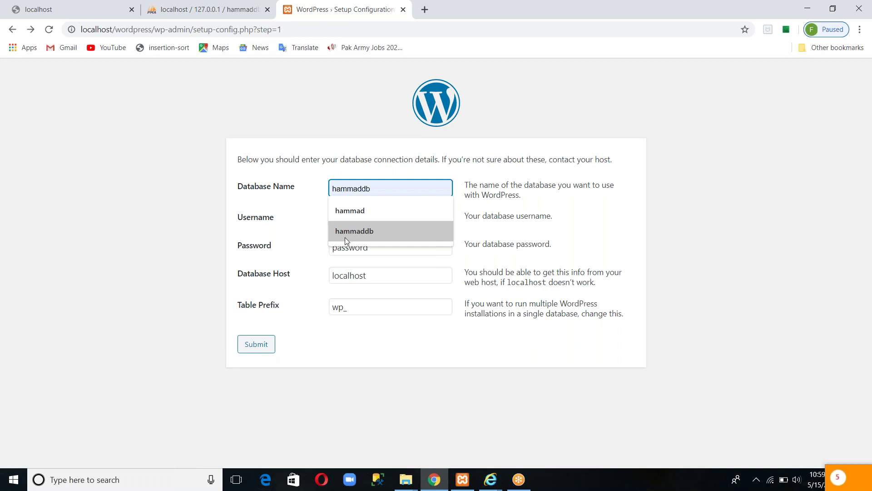
{"action": "left_click", "coordinate": [392, 205]}
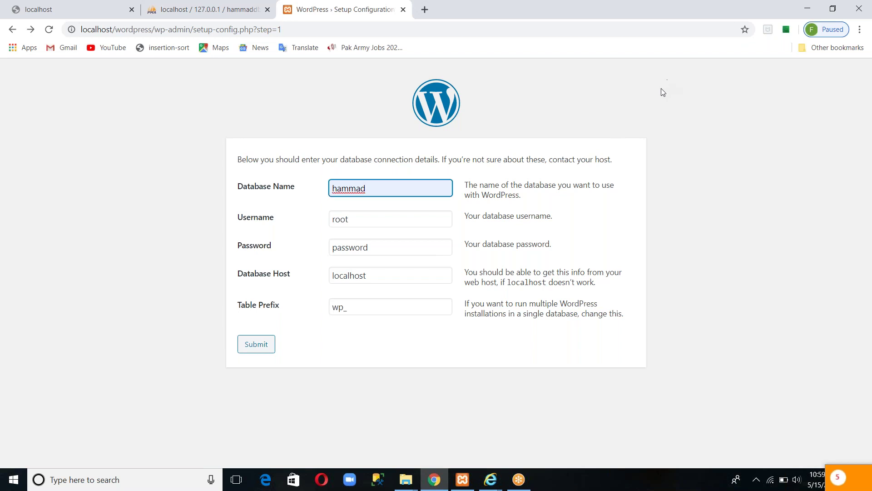
{"action": "left_click", "coordinate": [399, 249]}
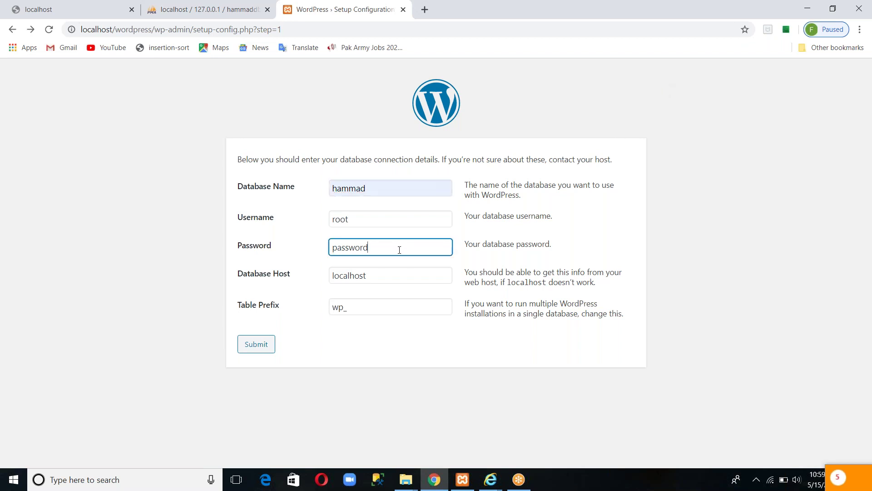
{"action": "key", "text": "BackSpace"}
{"action": "key", "text": "BackSpace"}
{"action": "key", "text": "BackSpace"}
{"action": "key", "text": "BackSpace"}
{"action": "key", "text": "BackSpace"}
{"action": "key", "text": "BackSpace"}
{"action": "key", "text": "BackSpace"}
{"action": "key", "text": "BackSpace"}
{"action": "left_click", "coordinate": [339, 342]}
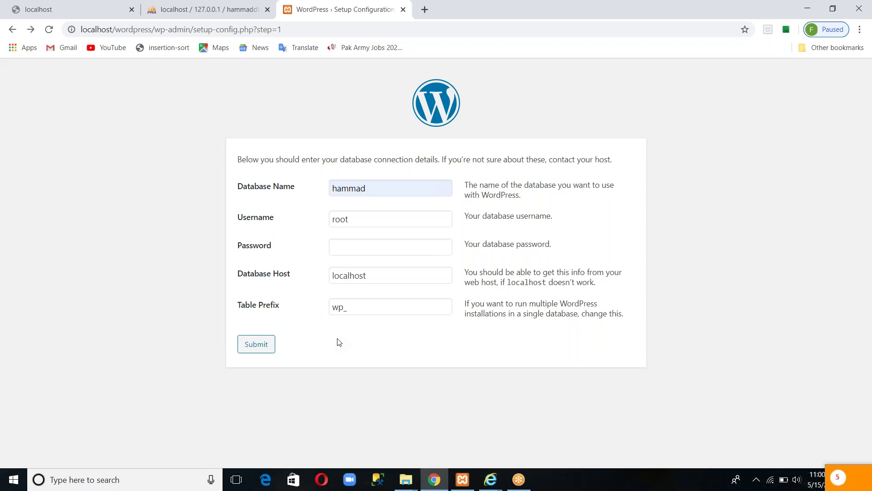
{"action": "left_click", "coordinate": [249, 345]}
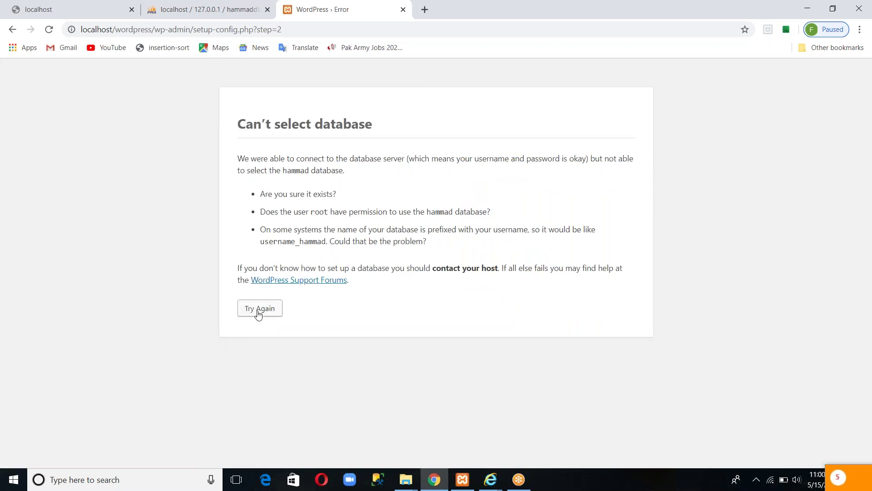
{"action": "left_click", "coordinate": [259, 313]}
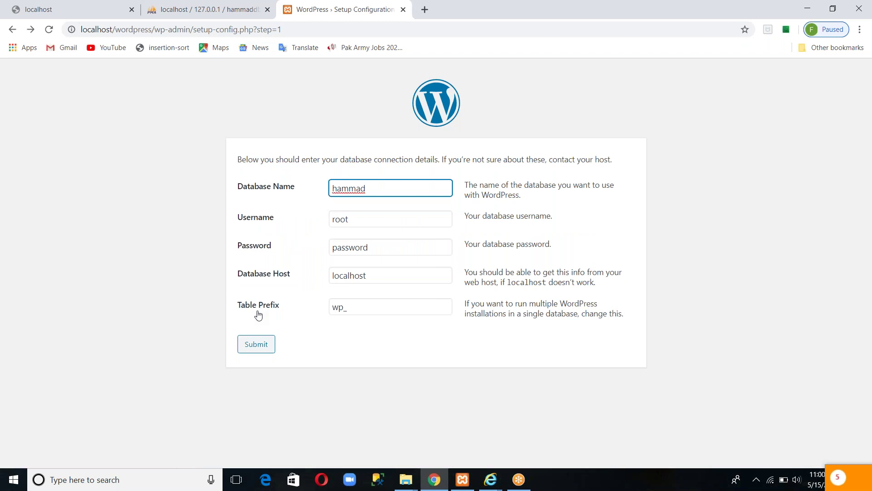
Switch to phpMyAdmin and reload the hammaddb database's Structure overview.
{"action": "left_click", "coordinate": [220, 12]}
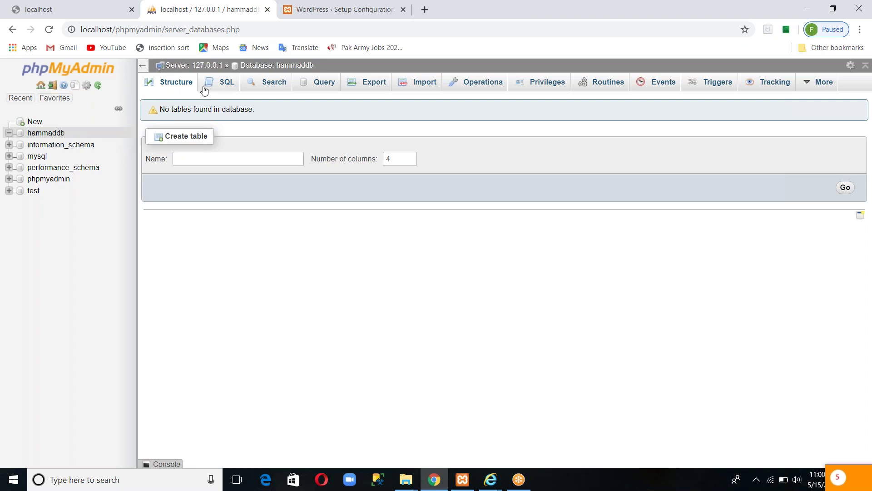
{"action": "left_click", "coordinate": [306, 67]}
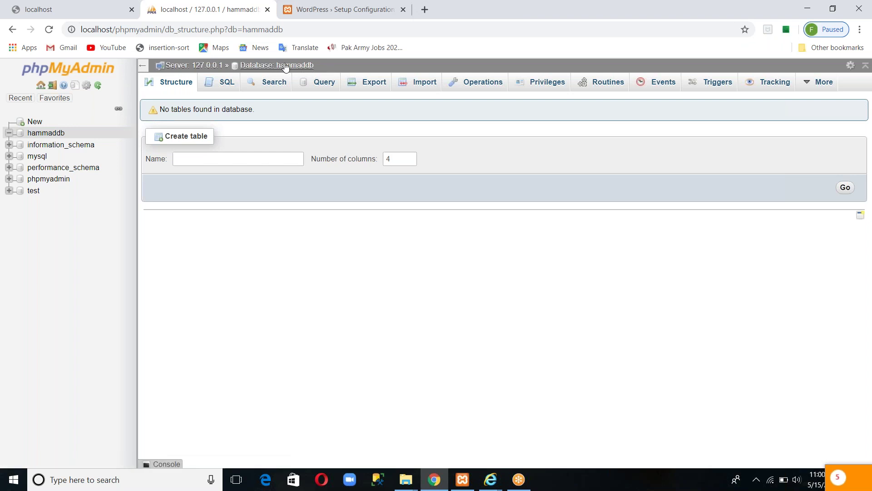
{"action": "left_click", "coordinate": [285, 68]}
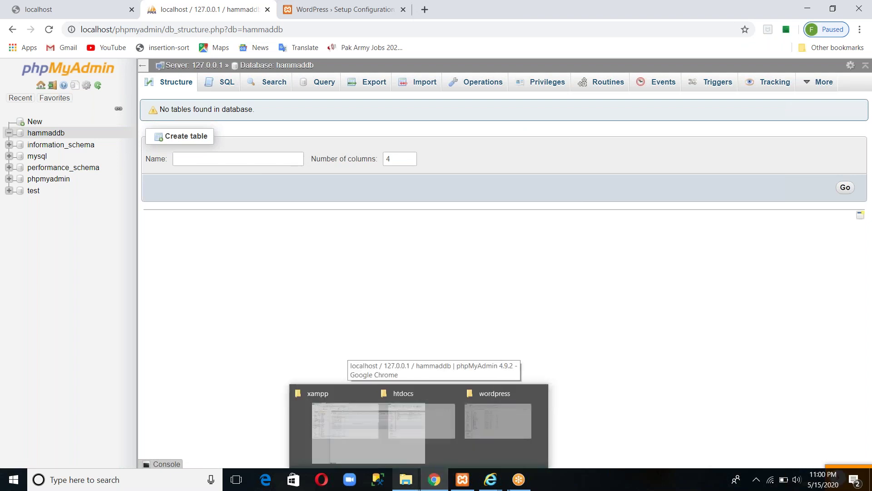
Cycle windows to the wordpress folder, then return to Chrome.
{"action": "mouse_move", "coordinate": [444, 485]}
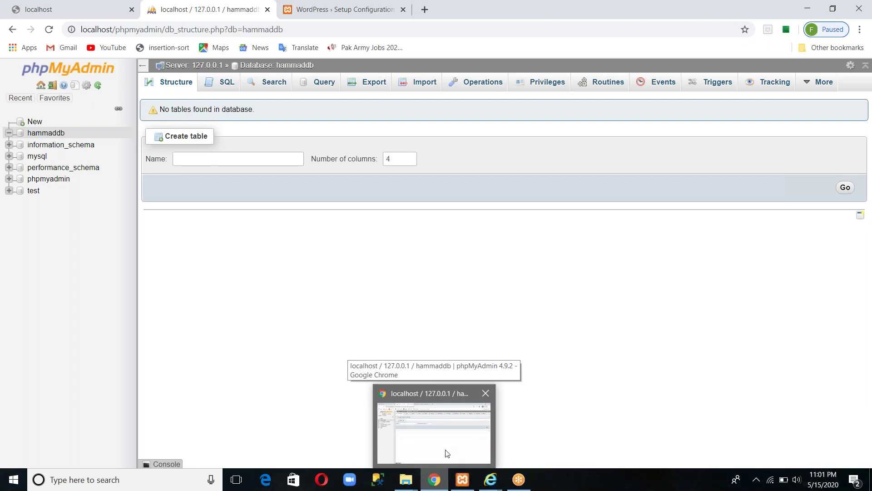
{"action": "key", "text": "alt+Tab"}
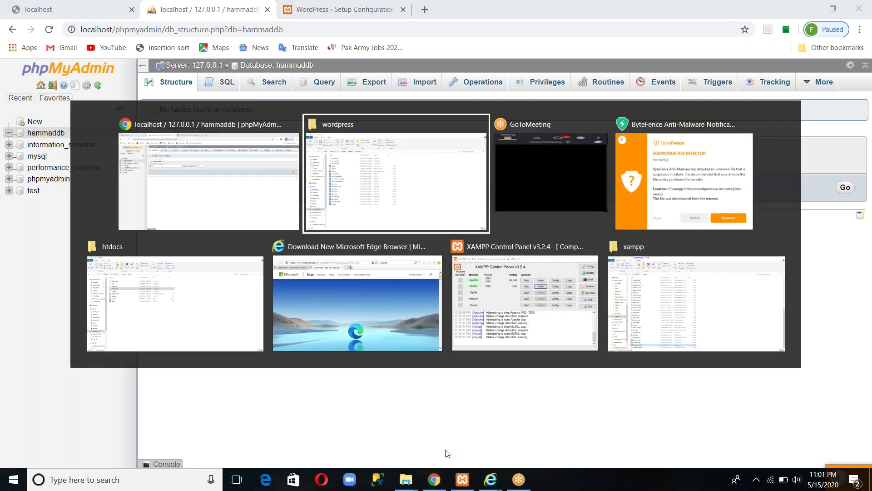
{"action": "key", "text": "alt+Tab"}
{"action": "key", "text": "alt+Tab"}
{"action": "key", "text": "alt+Tab"}
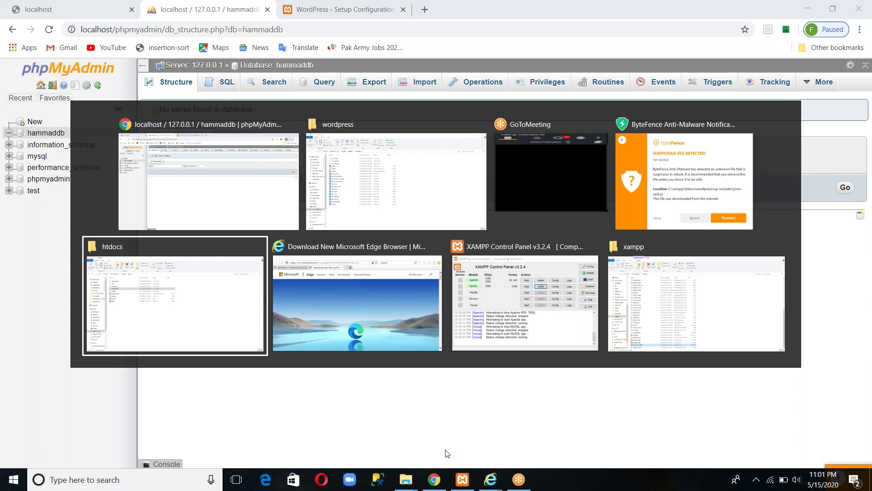
{"action": "key", "text": "alt+Tab"}
{"action": "key", "text": "alt+Tab"}
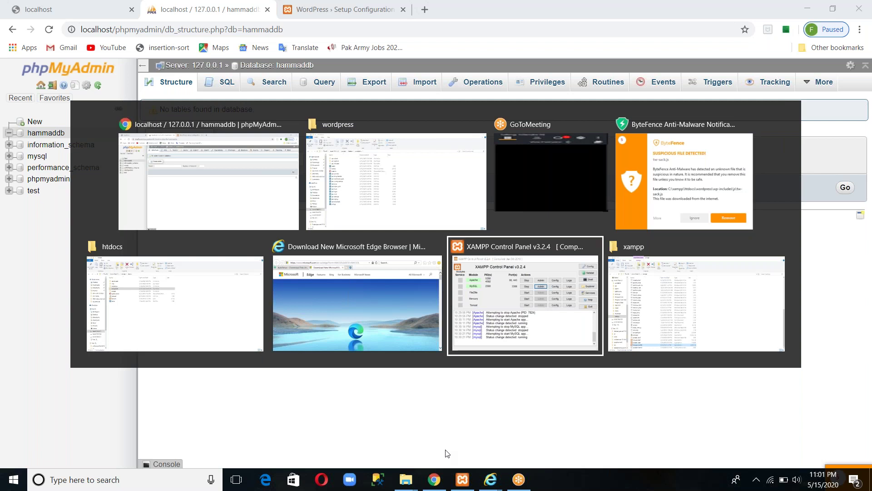
{"action": "key", "text": "alt+Tab"}
{"action": "key", "text": "alt+Tab"}
{"action": "key", "text": "alt+Tab"}
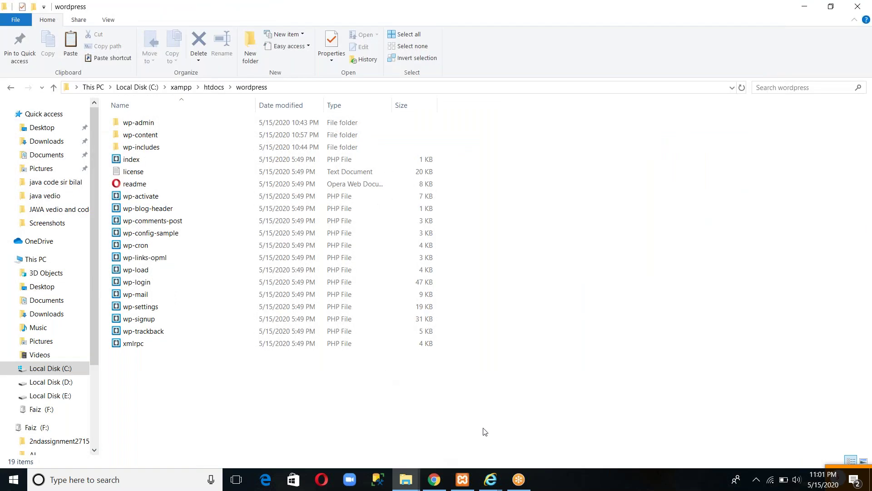
{"action": "left_click", "coordinate": [435, 479]}
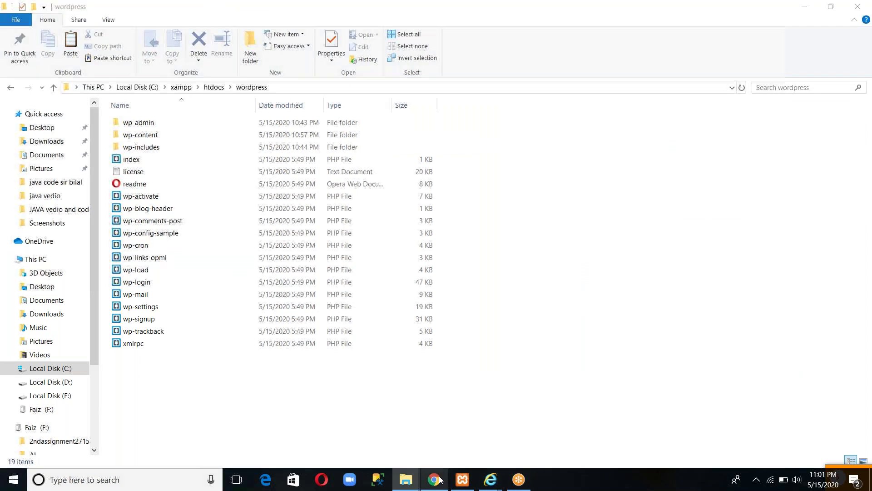
On the WordPress setup tab, complete the database name as hammaddb and submit.
{"action": "mouse_move", "coordinate": [407, 481]}
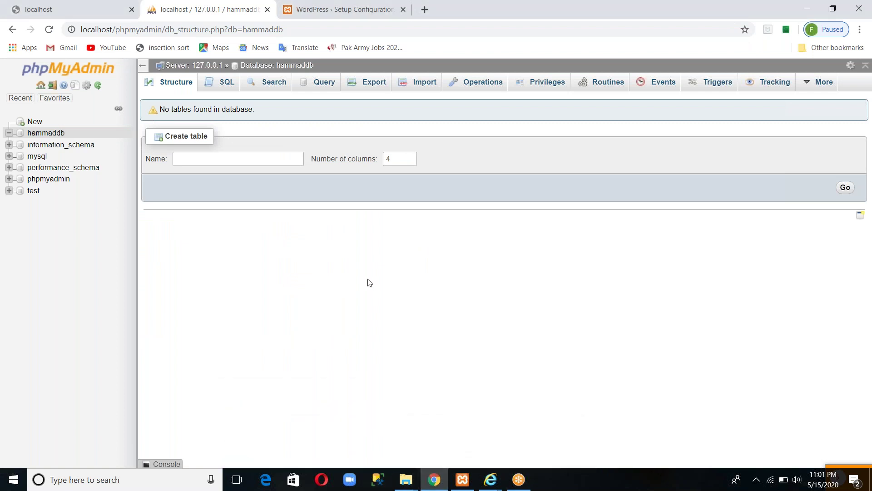
{"action": "left_click", "coordinate": [312, 14]}
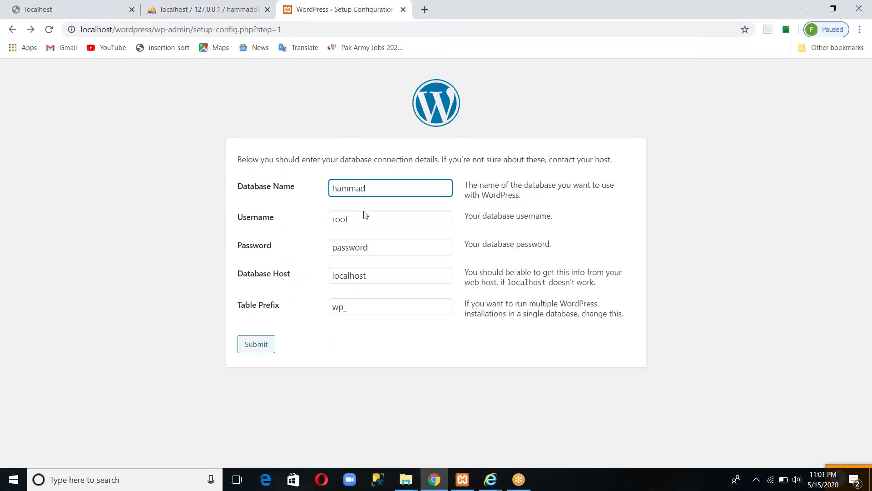
{"action": "type", "text": "db"}
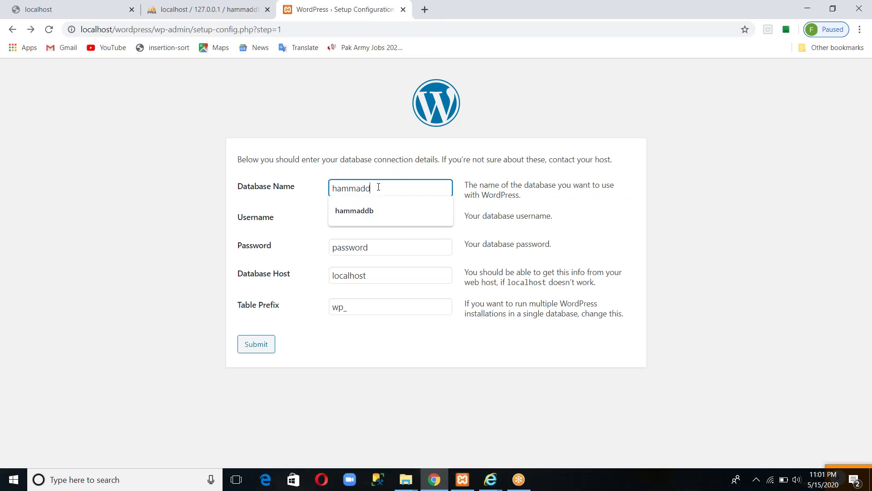
{"action": "left_click", "coordinate": [260, 344]}
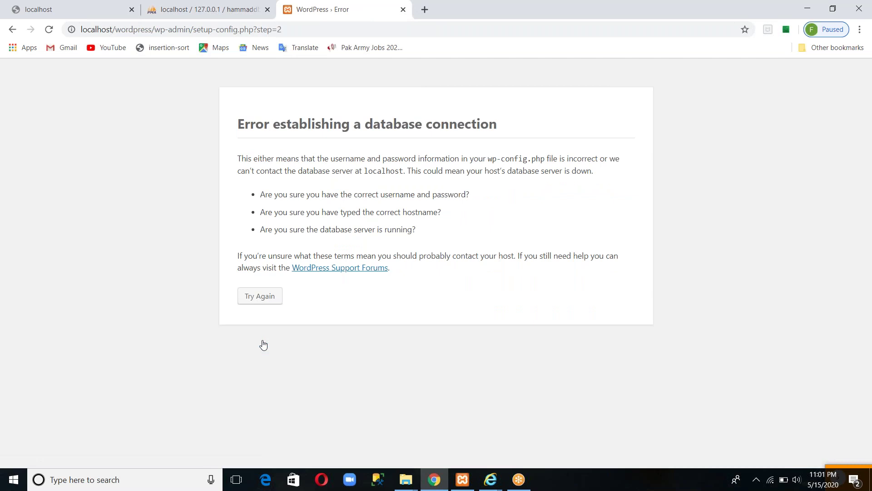
Resubmit the connection with a blank password and run the WordPress installation.
{"action": "left_click", "coordinate": [260, 297]}
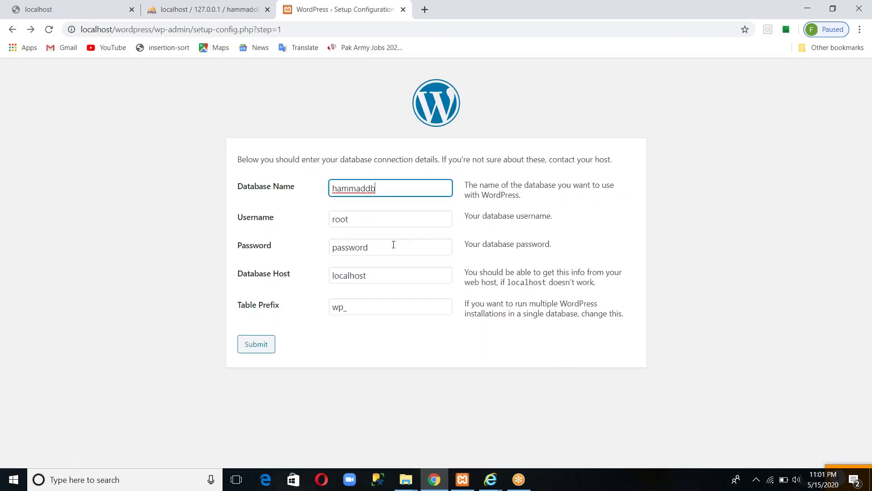
{"action": "left_click", "coordinate": [393, 245]}
{"action": "key", "text": "BackSpace"}
{"action": "key", "text": "BackSpace"}
{"action": "key", "text": "BackSpace"}
{"action": "key", "text": "BackSpace"}
{"action": "key", "text": "BackSpace"}
{"action": "key", "text": "BackSpace"}
{"action": "key", "text": "BackSpace"}
{"action": "key", "text": "BackSpace"}
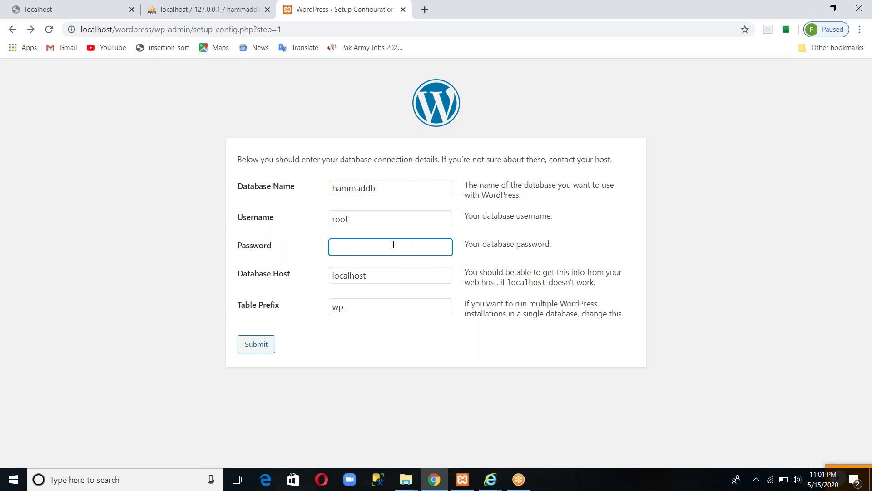
{"action": "left_click", "coordinate": [245, 346]}
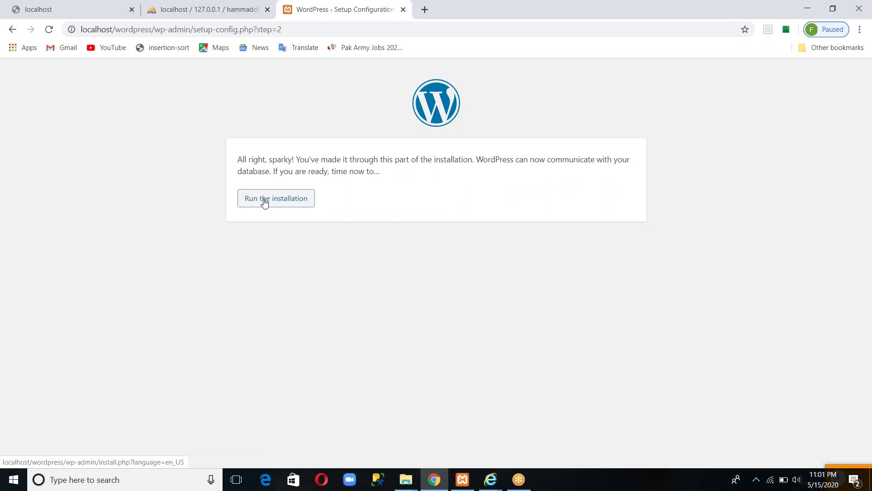
{"action": "left_click", "coordinate": [264, 201]}
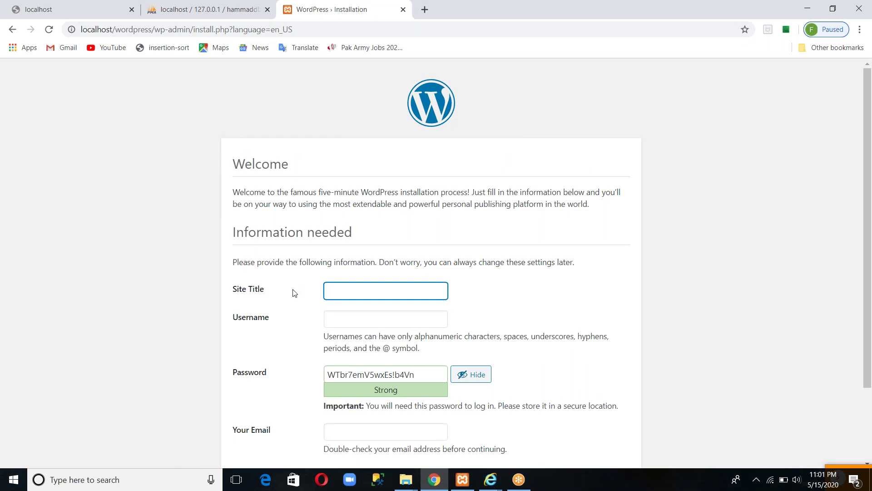
Enter the site title 'SChool Mangement' and fill in the admin e-mail address.
{"action": "scroll", "coordinate": [295, 293], "scroll_direction": "down", "scroll_amount": 3}
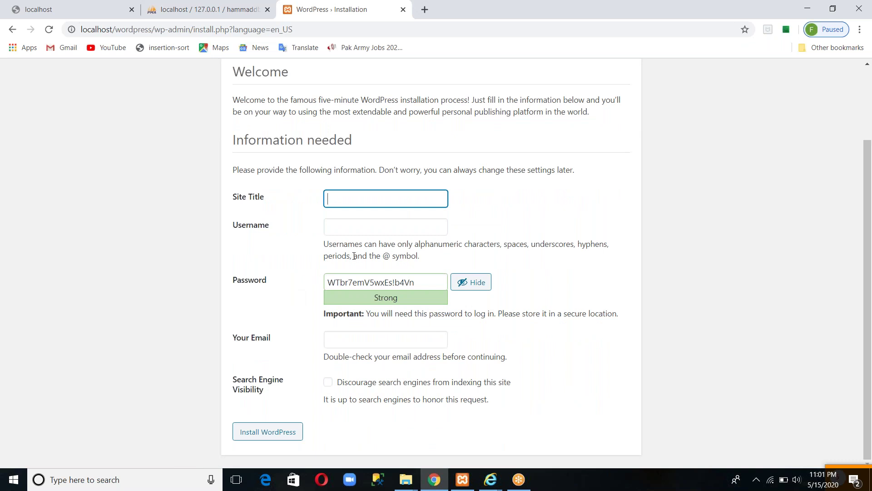
{"action": "type", "text": "SChool Mangement"}
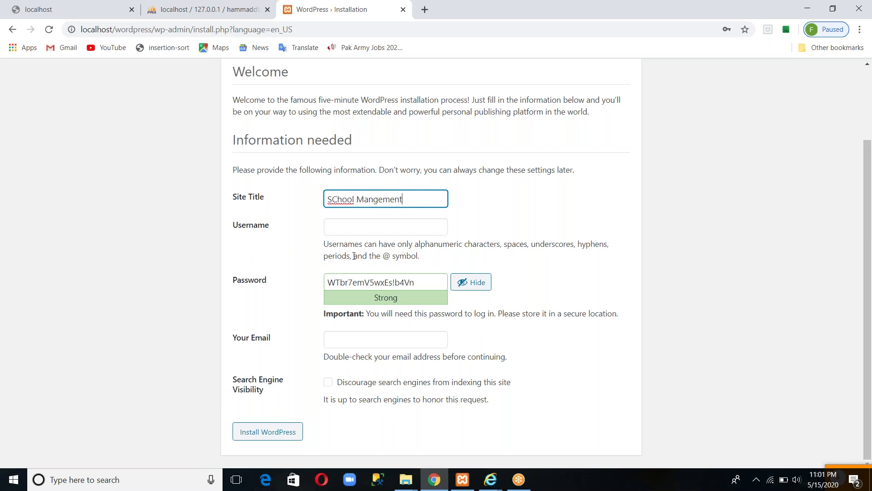
{"action": "left_click", "coordinate": [352, 229]}
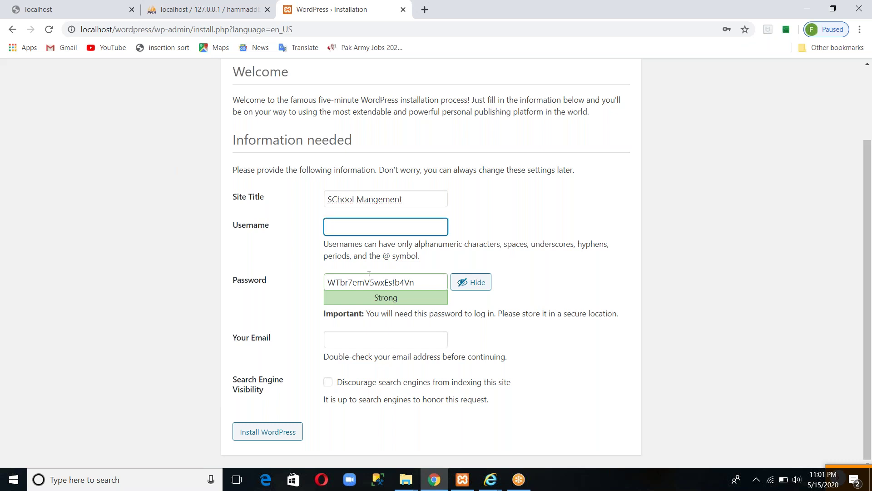
{"action": "left_click", "coordinate": [388, 344]}
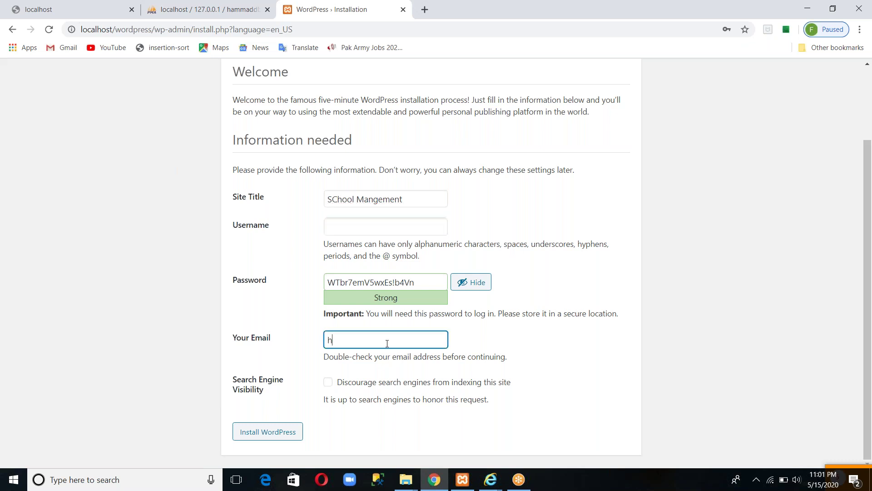
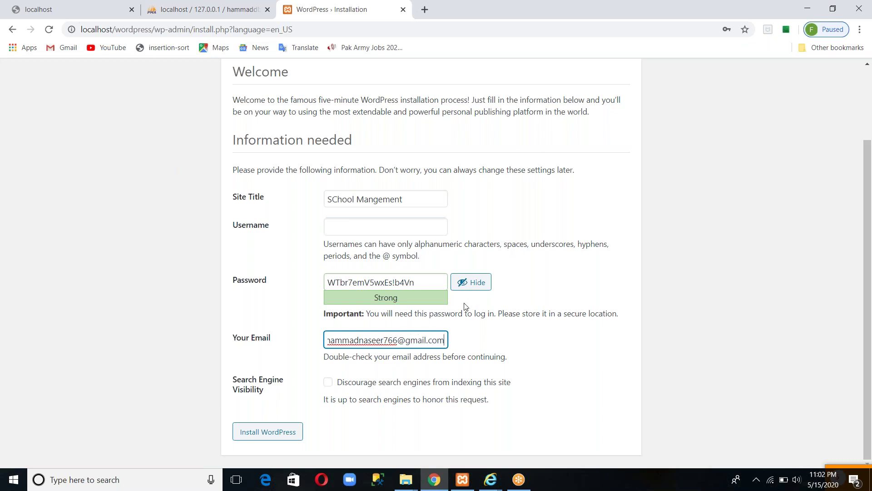
Fix the stray capital C so the site title reads 'School Mangement'.
{"action": "left_click", "coordinate": [370, 231]}
{"action": "left_click", "coordinate": [338, 200]}
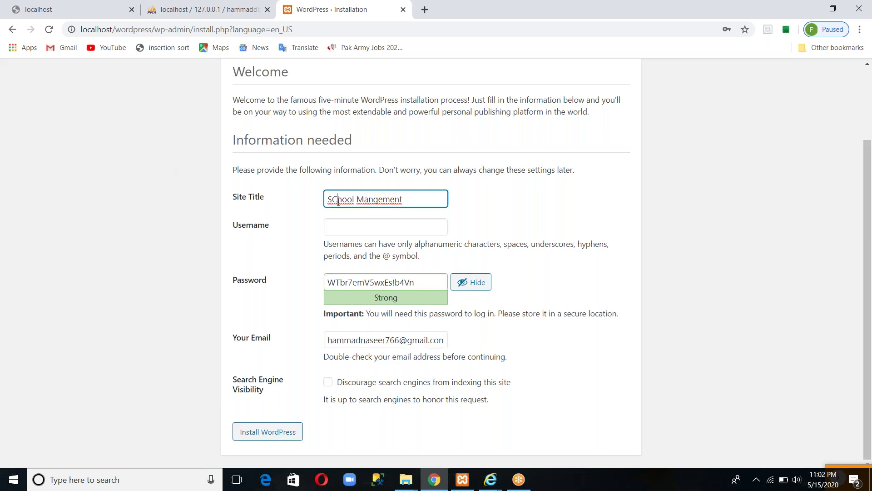
{"action": "key", "text": "BackSpace"}
{"action": "type", "text": "c"}
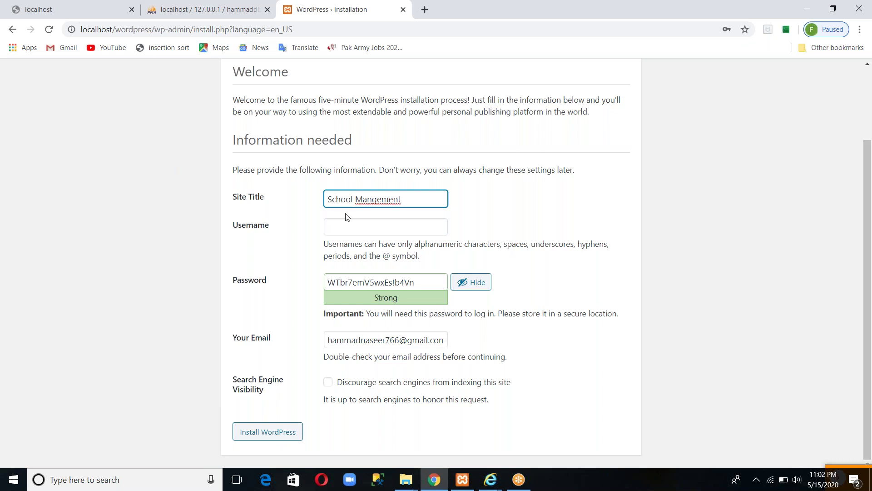
Type the admin username and clear the stray text selection.
{"action": "left_click", "coordinate": [349, 225]}
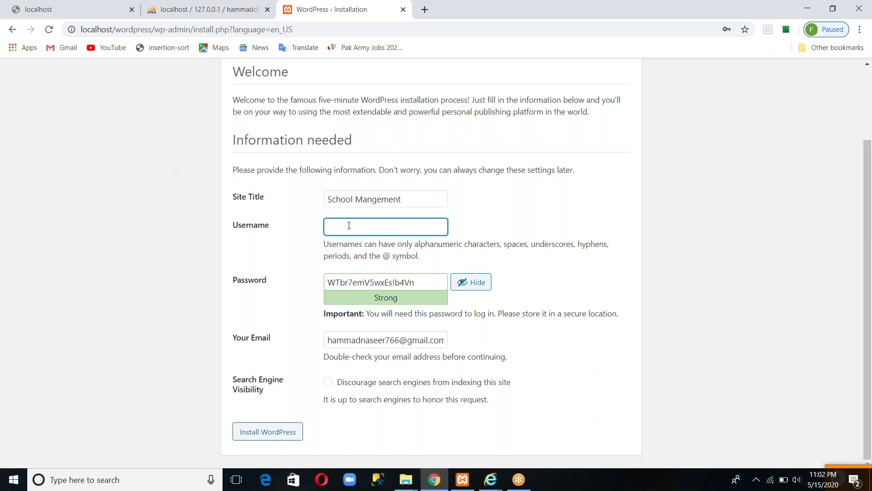
{"action": "type", "text": "Ham"}
{"action": "left_click_drag", "start_coordinate": [321, 315], "coordinate": [364, 234]}
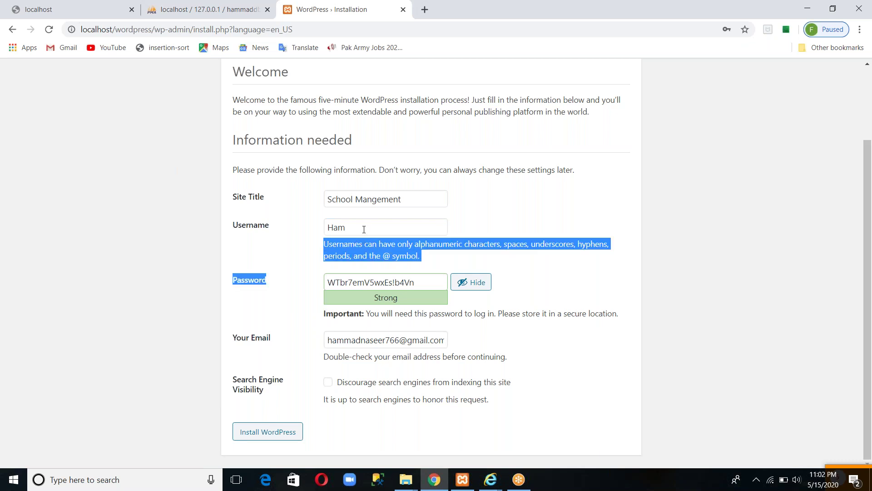
{"action": "left_click", "coordinate": [363, 229]}
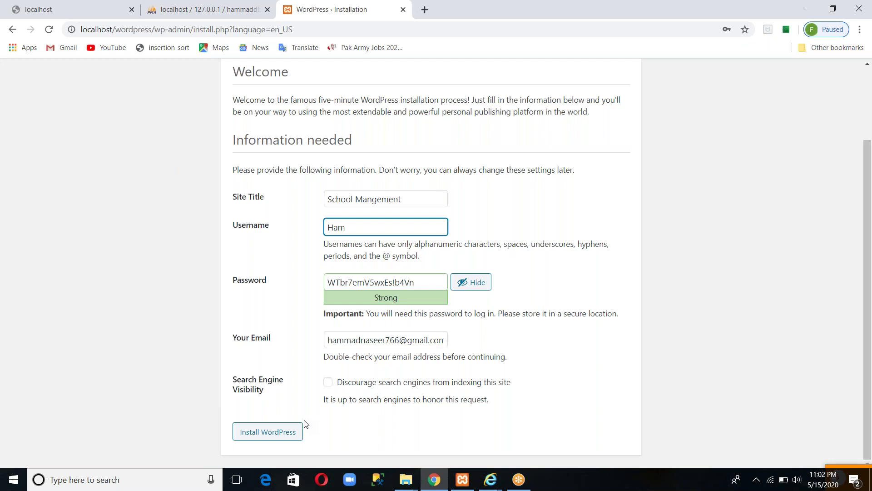
{"action": "type", "text": "mad"}
{"action": "left_click", "coordinate": [304, 424]}
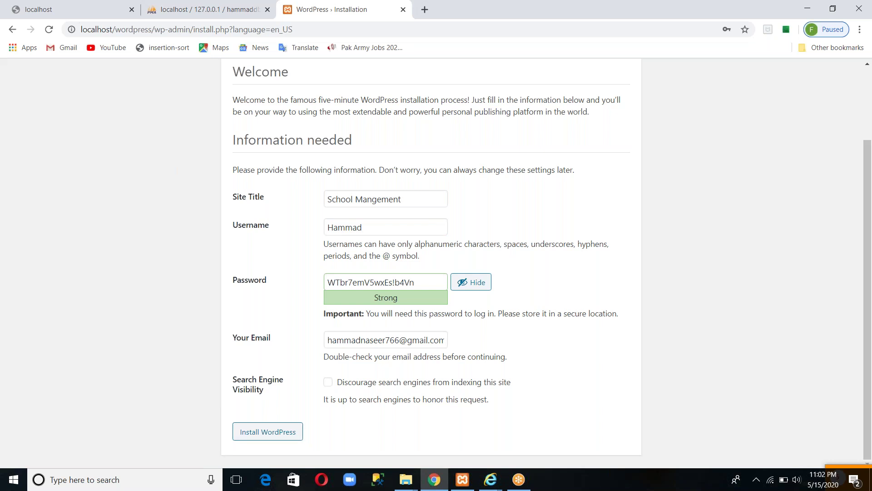
{"action": "left_click_drag", "start_coordinate": [432, 447], "coordinate": [325, 314]}
{"action": "left_click", "coordinate": [431, 447]}
{"action": "left_click_drag", "start_coordinate": [431, 447], "coordinate": [422, 313]}
{"action": "left_click", "coordinate": [420, 447]}
Replace the generated password with a weaker one, confirm weak-password use, and submit installation.
{"action": "left_click", "coordinate": [463, 281]}
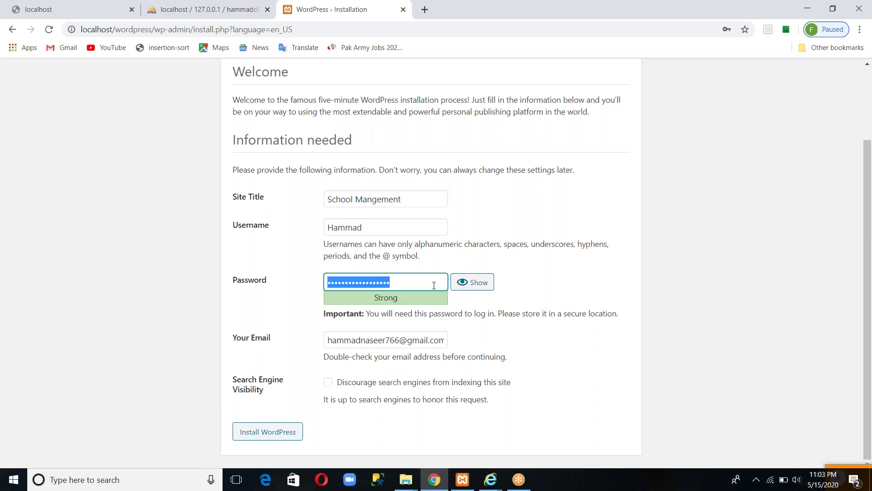
{"action": "key", "text": "BackSpace"}
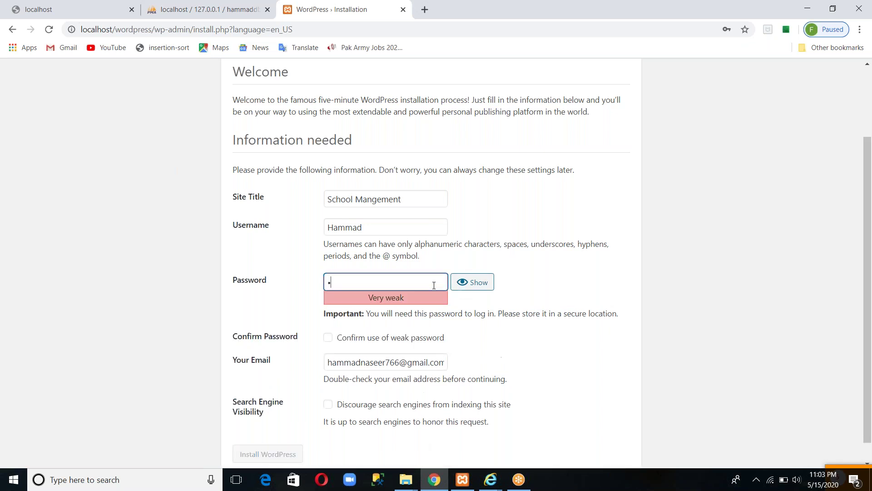
{"action": "key", "text": "ctrl+a"}
{"action": "key", "text": "BackSpace"}
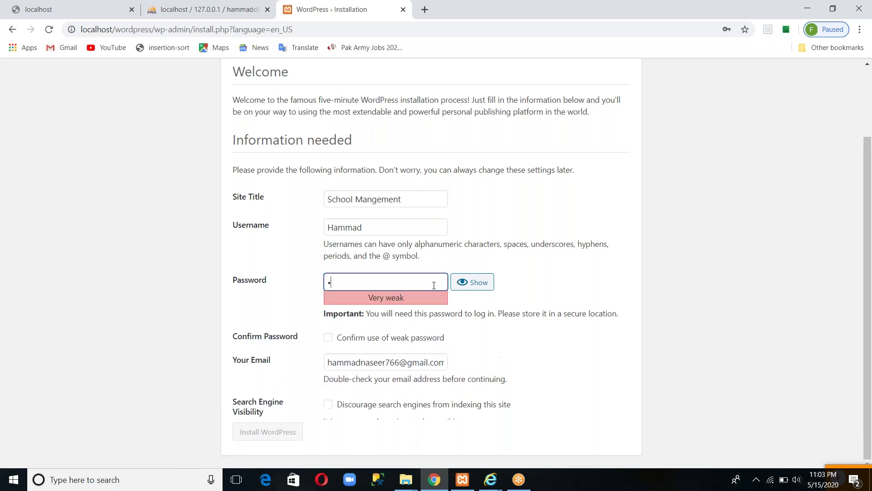
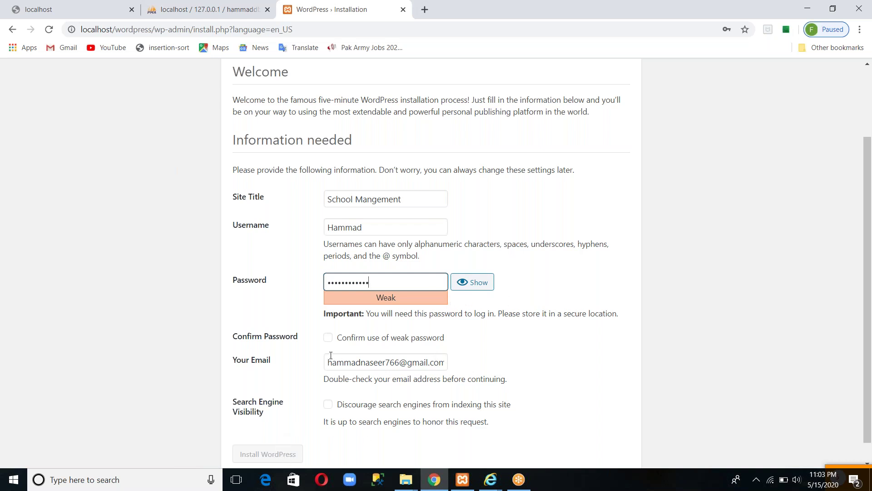
{"action": "left_click", "coordinate": [327, 337]}
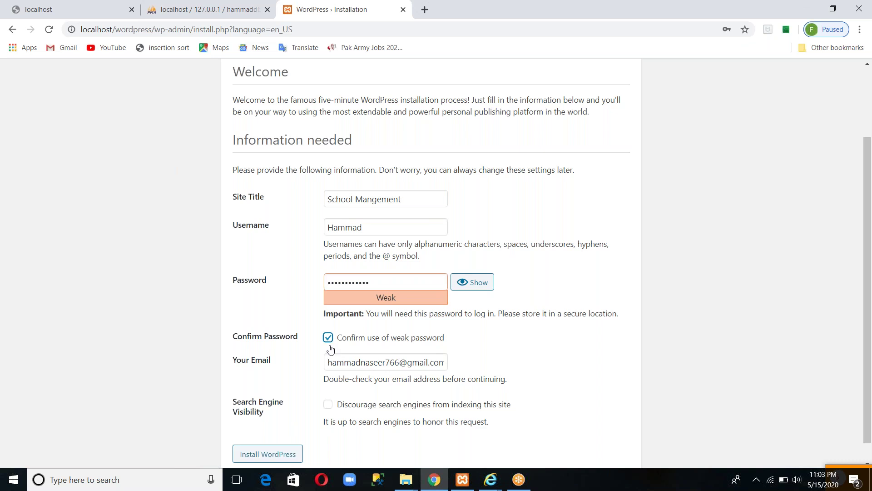
{"action": "left_click", "coordinate": [292, 454]}
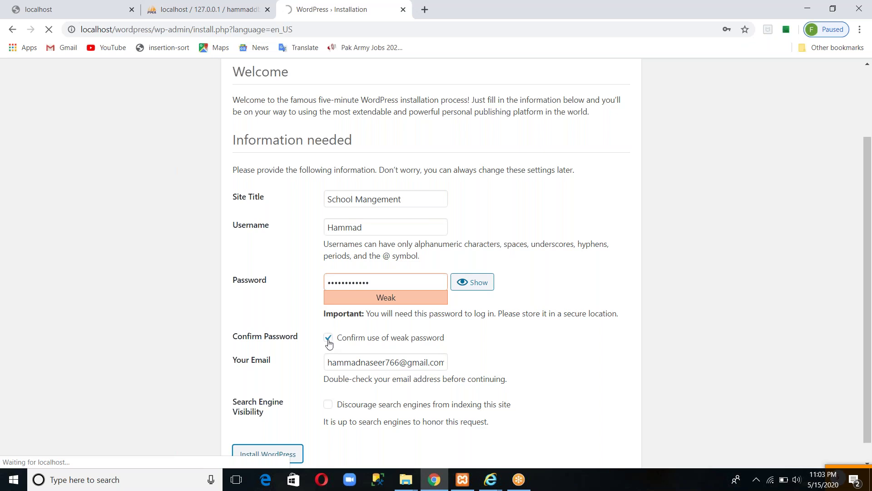
Re-confirm the weak password and resubmit the Install WordPress form.
{"action": "left_click", "coordinate": [328, 341]}
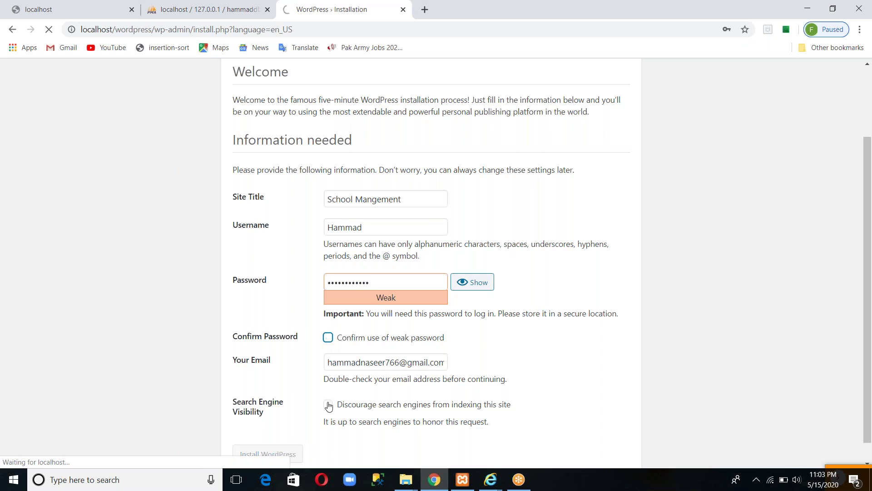
{"action": "left_click", "coordinate": [328, 338]}
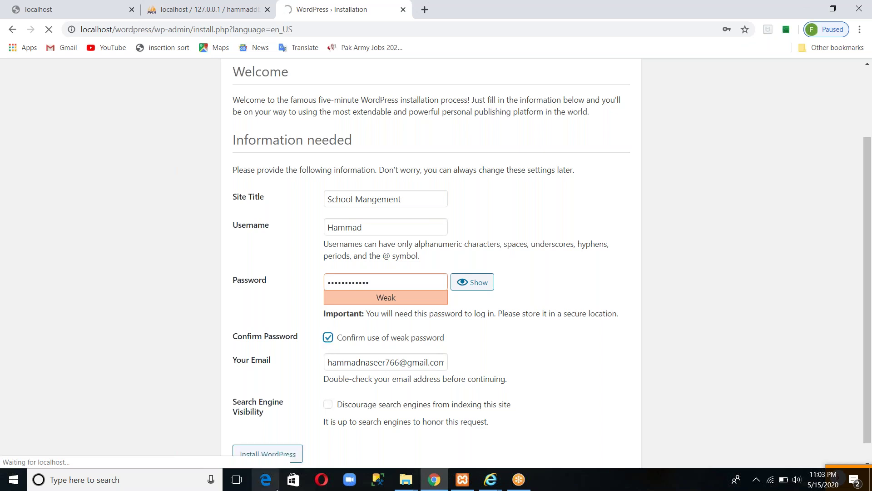
{"action": "left_click", "coordinate": [281, 455]}
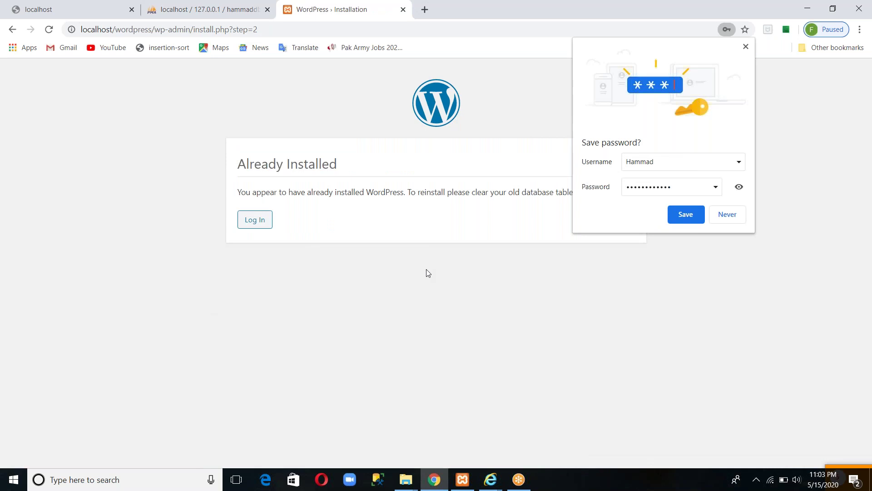
Go to the WordPress login page from the Already Installed notice, then return to the browser.
{"action": "left_click", "coordinate": [256, 223]}
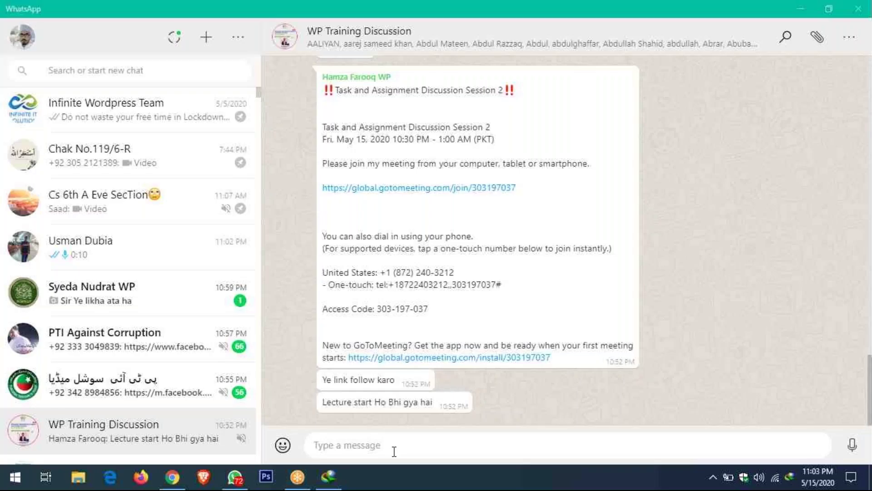
{"action": "left_click_drag", "start_coordinate": [327, 476], "coordinate": [289, 475]}
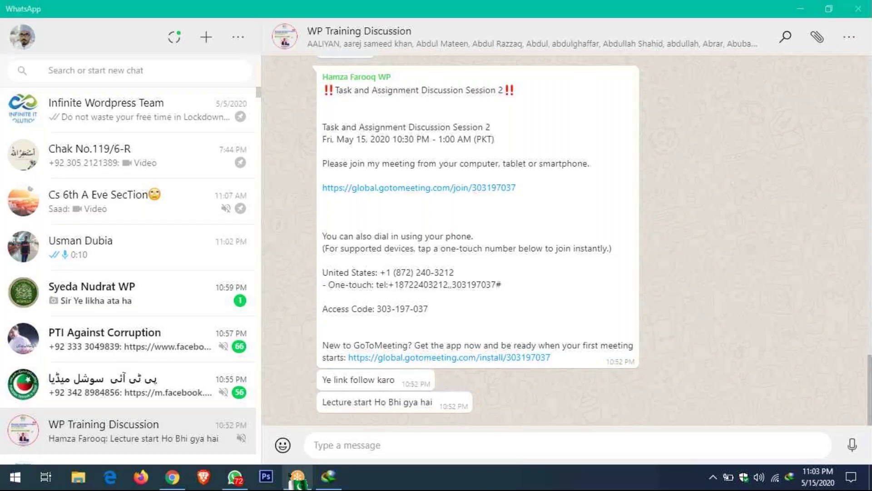
{"action": "left_click", "coordinate": [172, 476]}
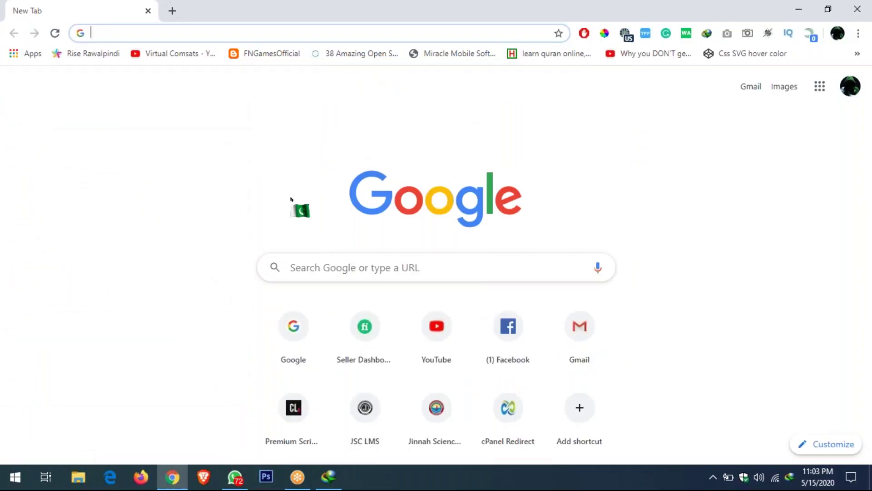
Run the downloaded Bitnami WordPress 5.4.1 installer from IDM's Download complete dialog.
{"action": "left_click", "coordinate": [293, 210]}
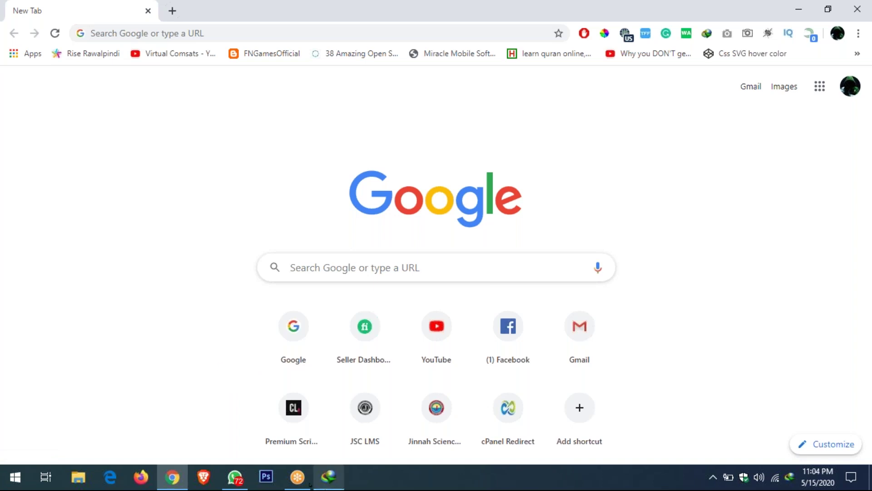
{"action": "left_click", "coordinate": [328, 477]}
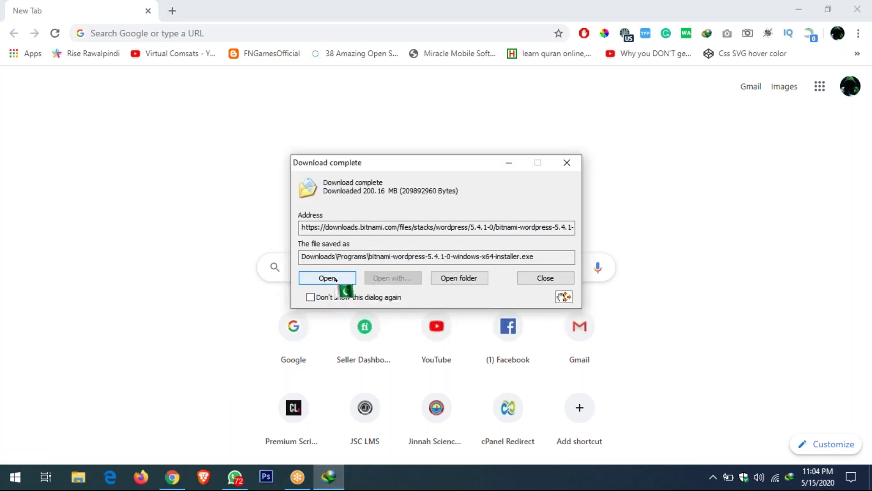
{"action": "left_click", "coordinate": [335, 279]}
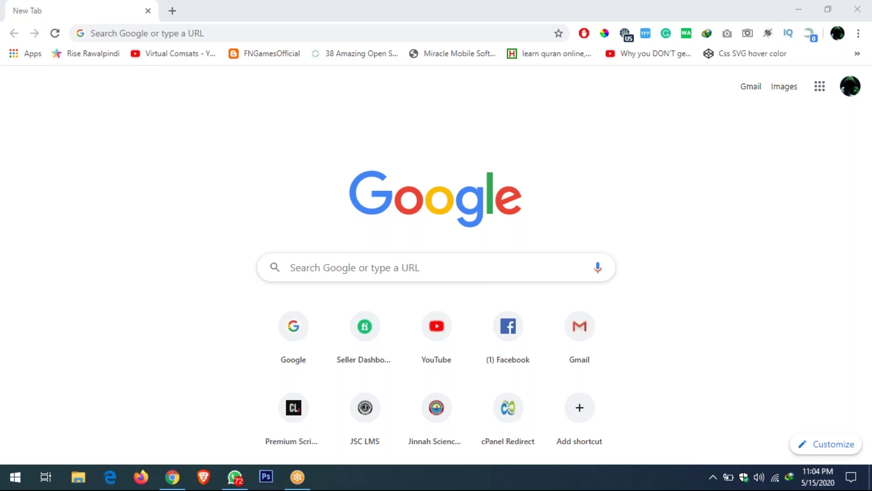
{"action": "left_click_drag", "start_coordinate": [365, 326], "coordinate": [508, 186]}
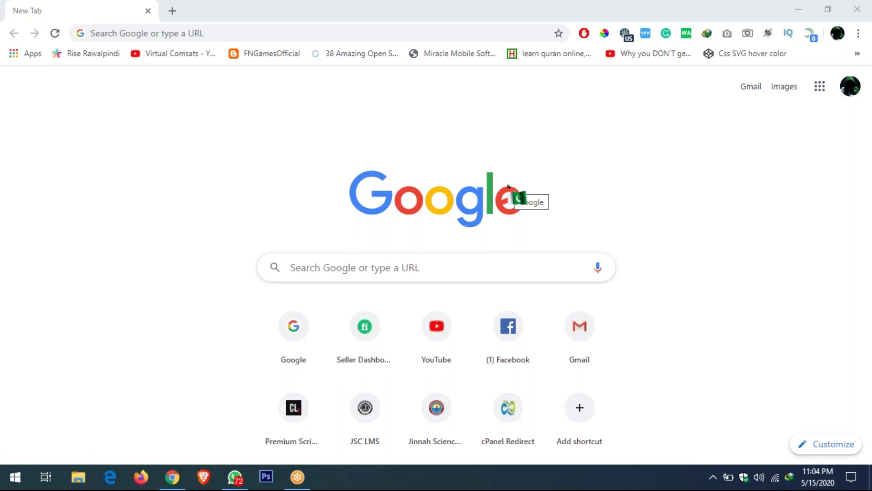
{"action": "left_click_drag", "start_coordinate": [508, 187], "coordinate": [492, 209]}
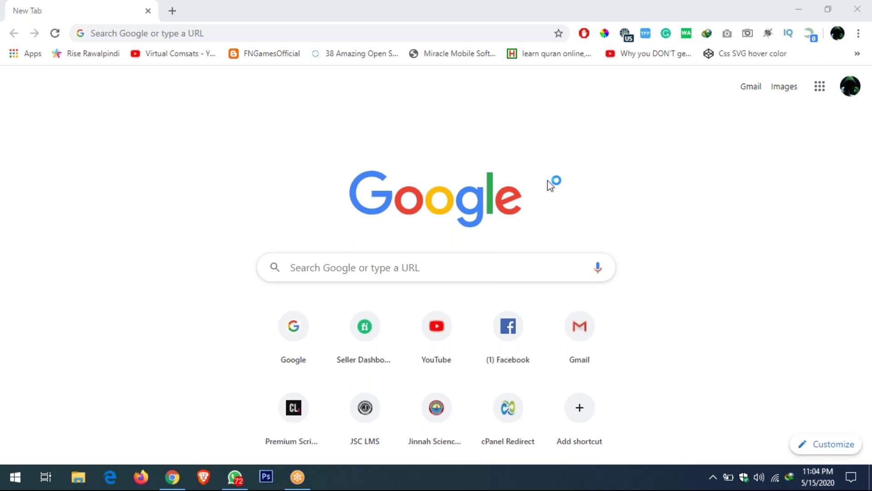
{"action": "left_click_drag", "start_coordinate": [549, 184], "coordinate": [548, 180]}
{"action": "left_click_drag", "start_coordinate": [547, 181], "coordinate": [456, 200]}
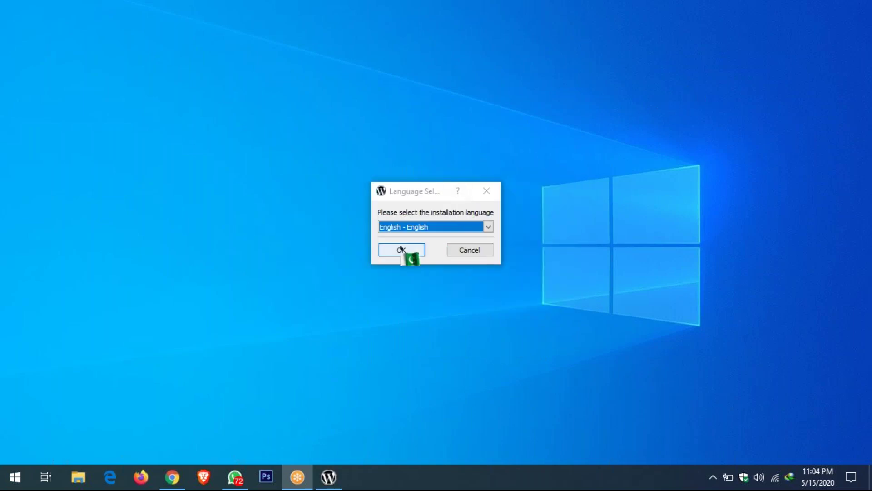
Accept English, both WordPress and PhpMyAdmin components, and the C:\Bitnami\wordpress-5.4.1-0 folder.
{"action": "left_click", "coordinate": [401, 249]}
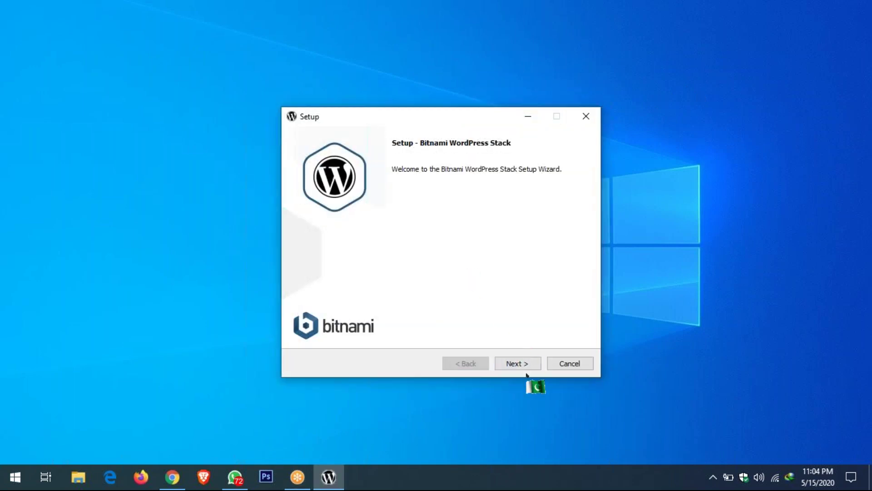
{"action": "left_click", "coordinate": [523, 367]}
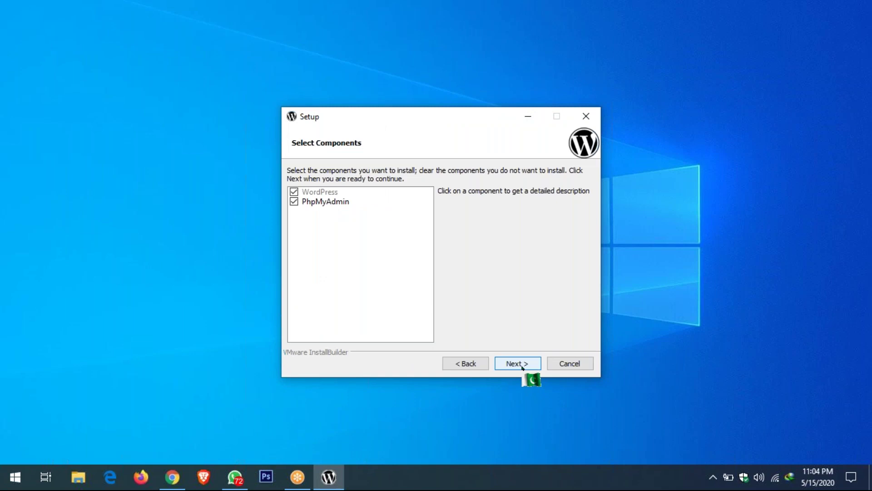
{"action": "left_click", "coordinate": [523, 367]}
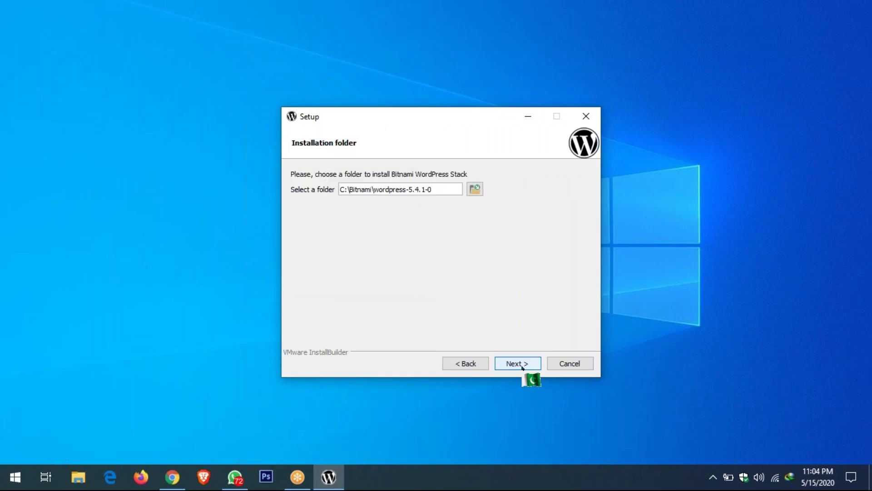
{"action": "left_click", "coordinate": [523, 368]}
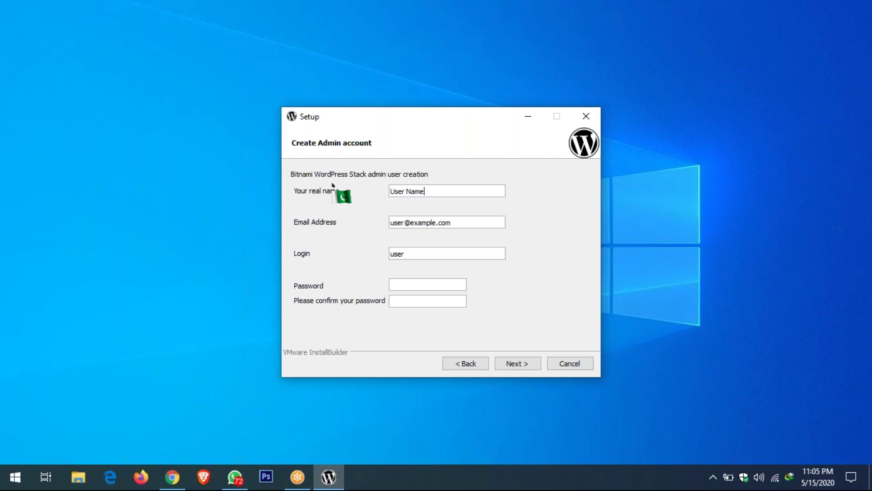
Set the admin login to 'admin', enter and confirm a password, and submit the account.
{"action": "left_click", "coordinate": [427, 195]}
{"action": "left_click", "coordinate": [427, 287]}
{"action": "key", "text": "Tab"}
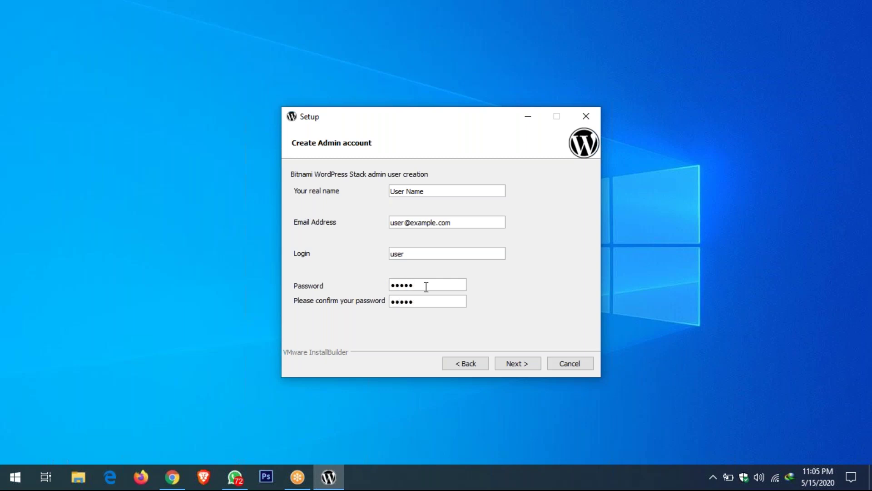
{"action": "double_click", "coordinate": [415, 253]}
{"action": "type", "text": "admin"}
{"action": "left_click", "coordinate": [520, 365]}
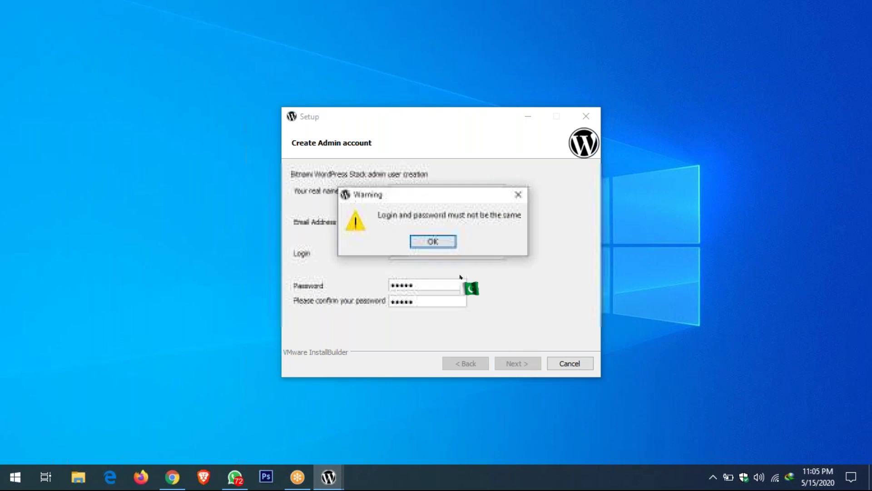
Dismiss the password warning and lengthen the password in both password fields.
{"action": "left_click", "coordinate": [445, 245]}
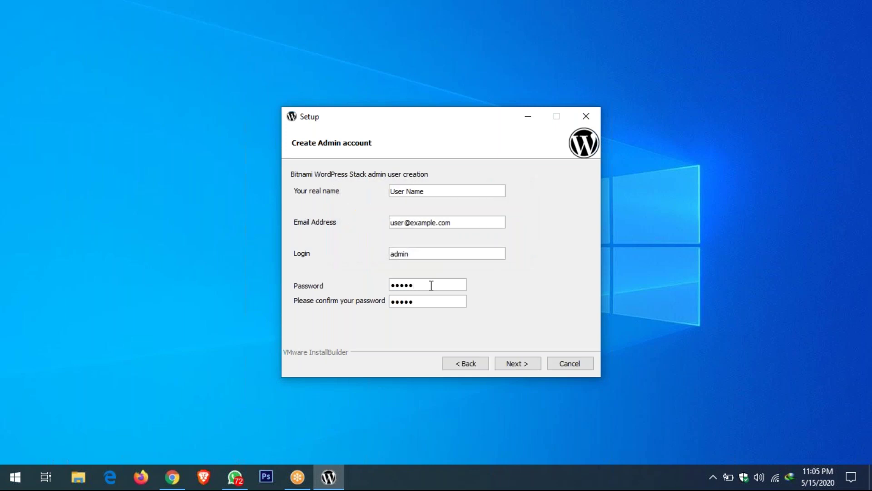
{"action": "type", "text": "*"}
{"action": "key", "text": "Tab"}
{"action": "type", "text": "******"}
Keep SSL port 444, skip mail support, untick cloud launch, and begin installing.
{"action": "left_click", "coordinate": [523, 363]}
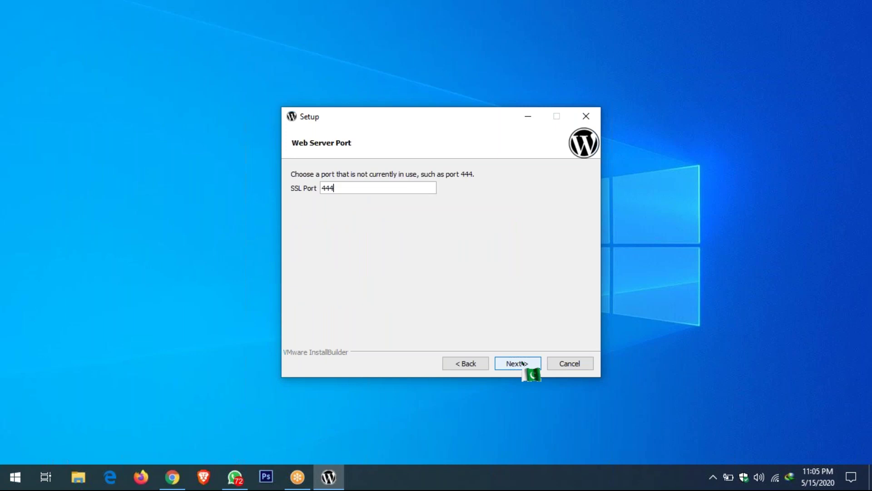
{"action": "left_click", "coordinate": [523, 364]}
{"action": "left_click", "coordinate": [522, 363]}
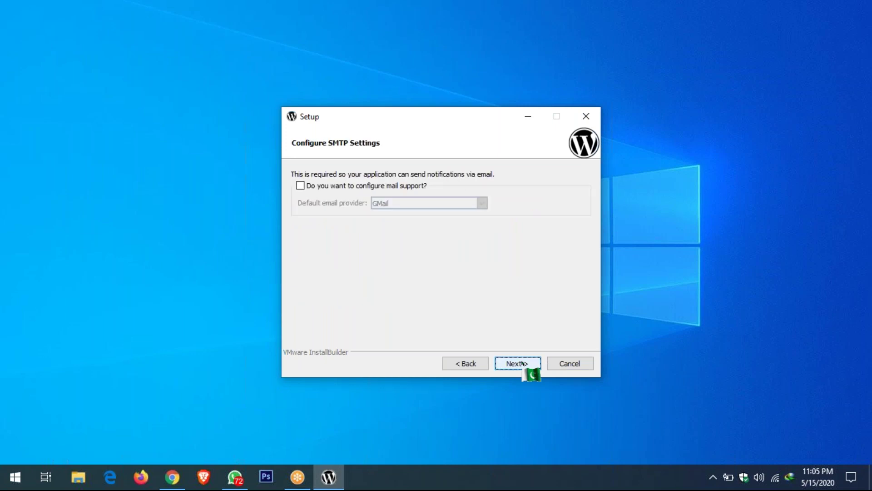
{"action": "left_click", "coordinate": [523, 364]}
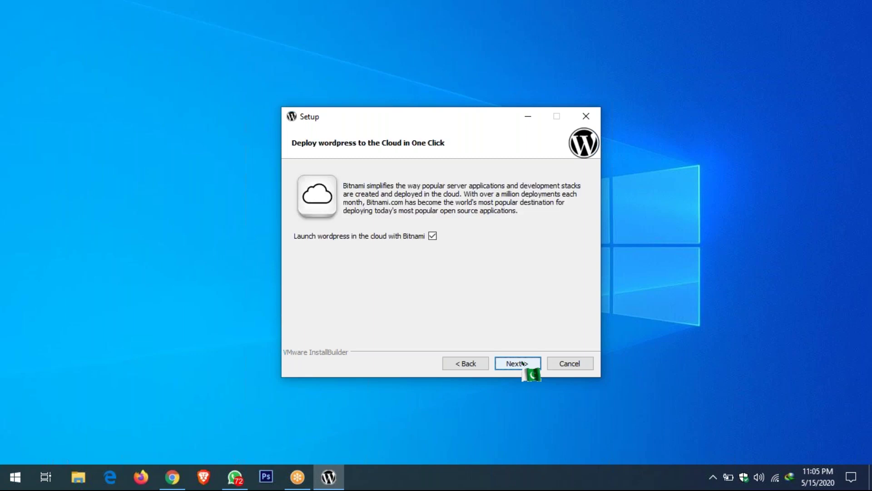
{"action": "left_click", "coordinate": [433, 236]}
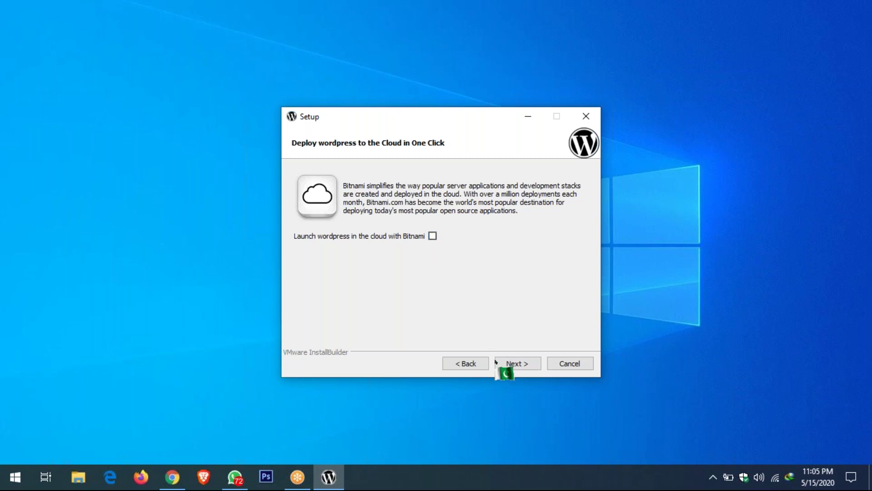
{"action": "left_click", "coordinate": [512, 367]}
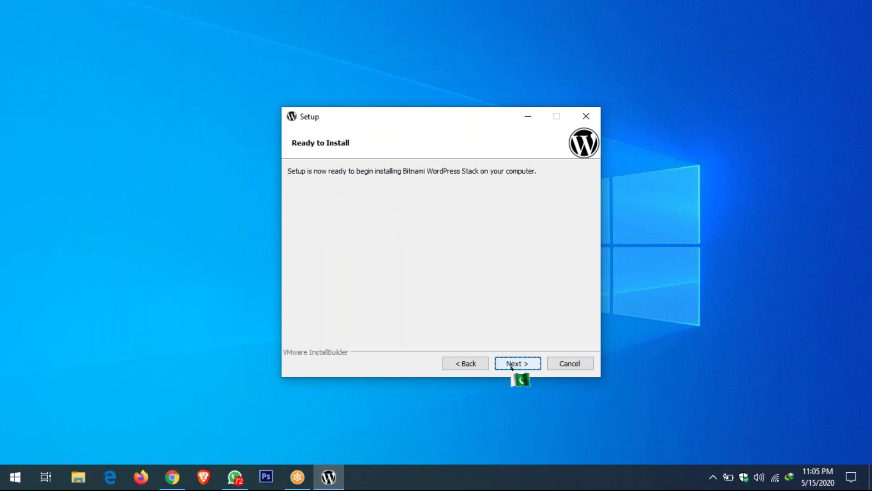
{"action": "left_click", "coordinate": [511, 366]}
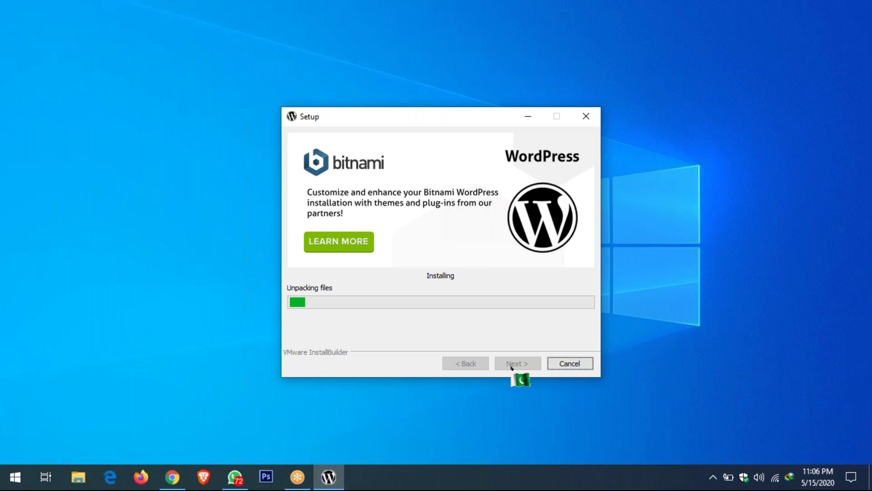
Wait while the installer unpacks files toward the halfway mark.
{"action": "left_click", "coordinate": [768, 103]}
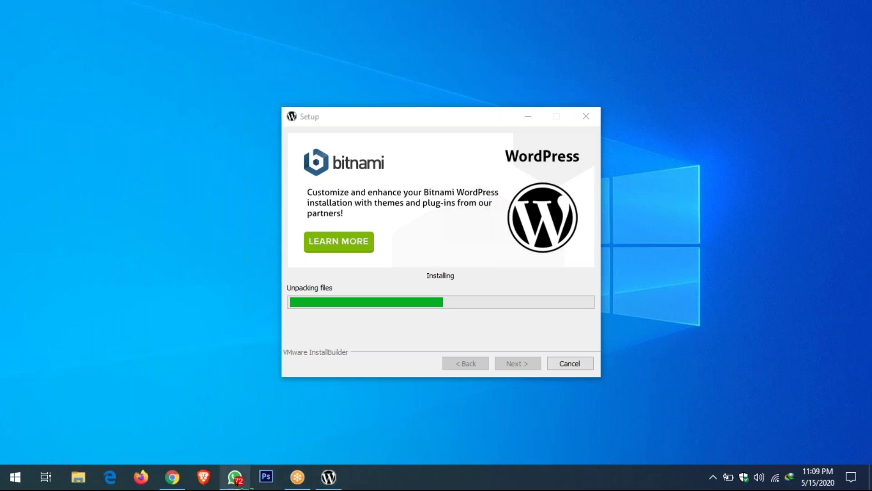
Wait for installation to finish and mysqld.exe to launch the firewall alert.
{"action": "mouse_move", "coordinate": [235, 485]}
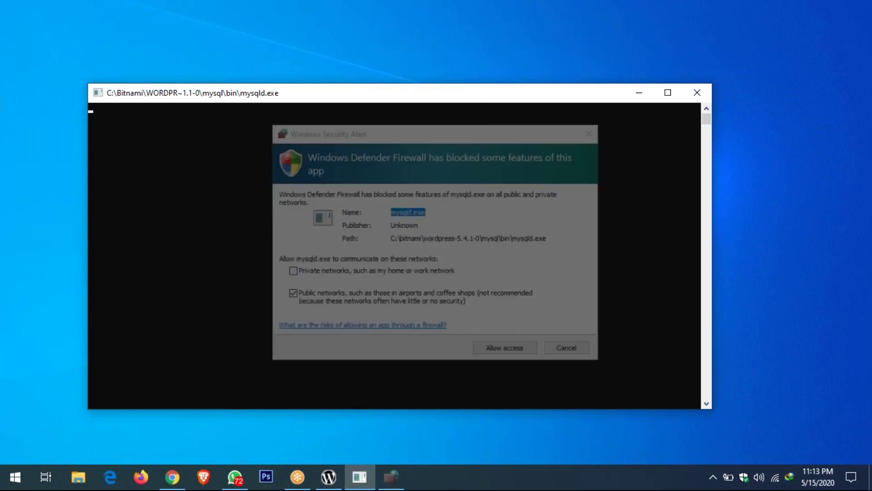
Allow mysqld.exe access on public networks in the Windows Security Alert.
{"action": "left_click", "coordinate": [525, 353]}
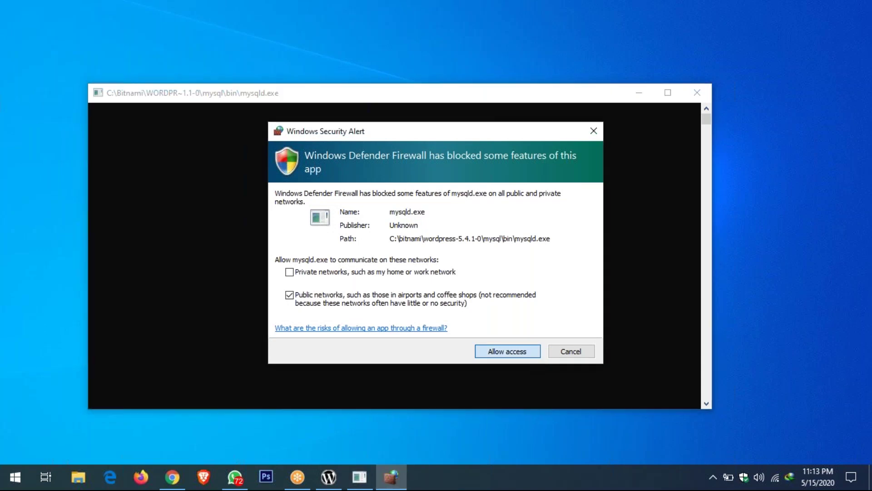
{"action": "left_click", "coordinate": [525, 353]}
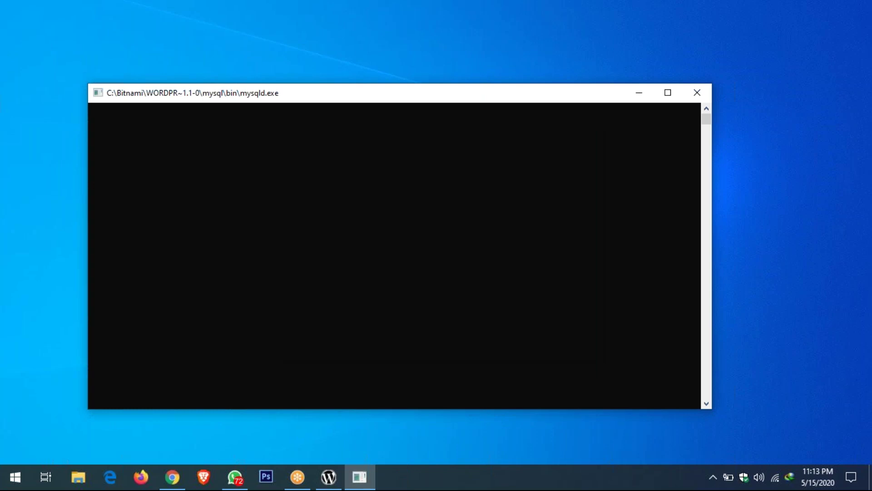
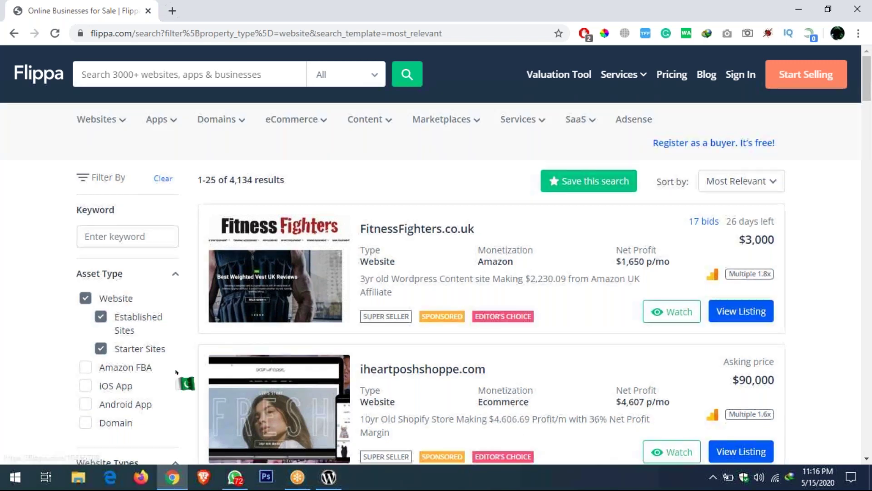
Limit the Flippa website listings to sites aged up to 3 months.
{"action": "scroll", "coordinate": [176, 371], "scroll_direction": "down", "scroll_amount": 10}
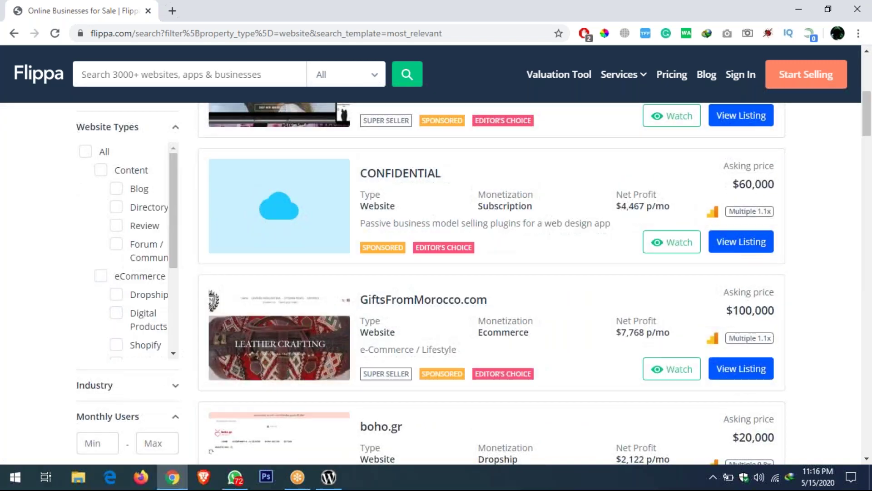
{"action": "scroll", "coordinate": [131, 350], "scroll_direction": "down", "scroll_amount": 2}
{"action": "scroll", "coordinate": [132, 350], "scroll_direction": "down", "scroll_amount": 12}
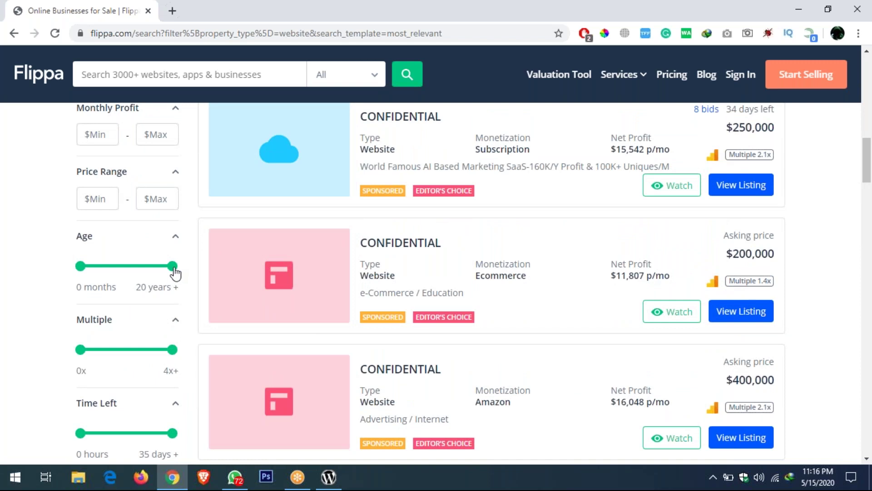
{"action": "left_click", "coordinate": [81, 267]}
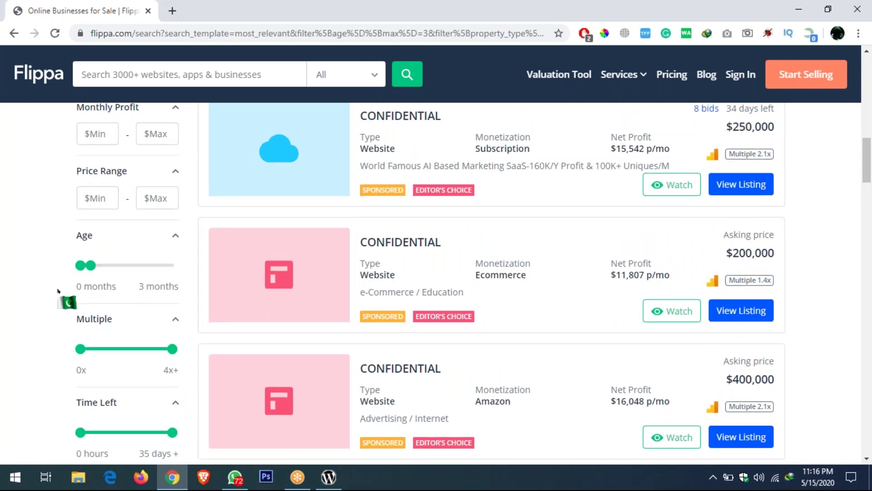
Filter to Recently Sold status and scroll through the 851 sold results.
{"action": "scroll", "coordinate": [59, 291], "scroll_direction": "down", "scroll_amount": 5}
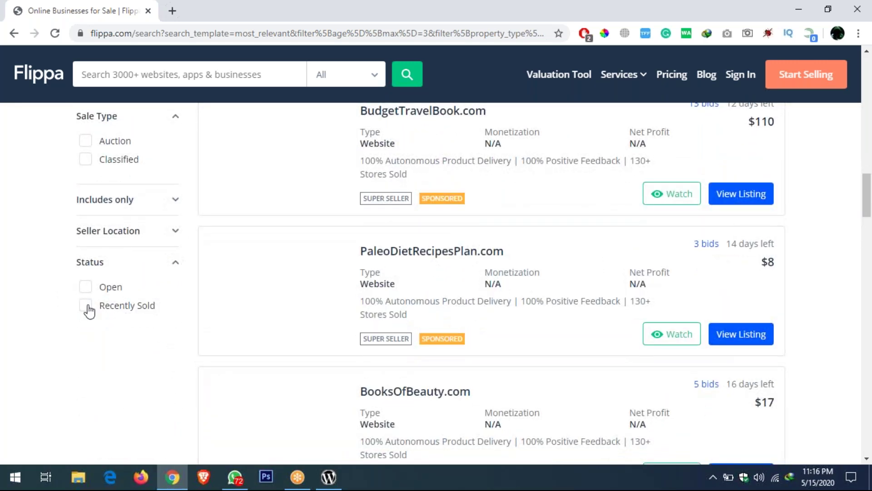
{"action": "left_click", "coordinate": [83, 304]}
{"action": "scroll", "coordinate": [158, 323], "scroll_direction": "down", "scroll_amount": 15}
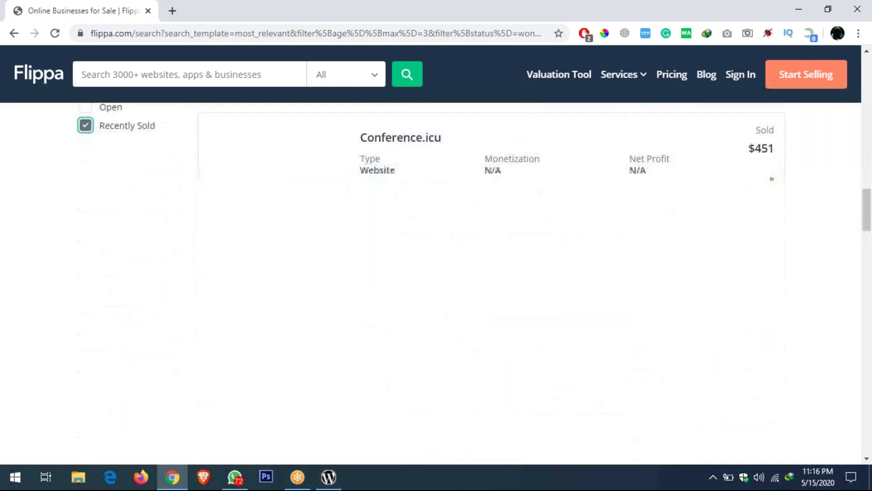
{"action": "scroll", "coordinate": [491, 282], "scroll_direction": "down", "scroll_amount": 10}
{"action": "scroll", "coordinate": [490, 282], "scroll_direction": "up", "scroll_amount": 11}
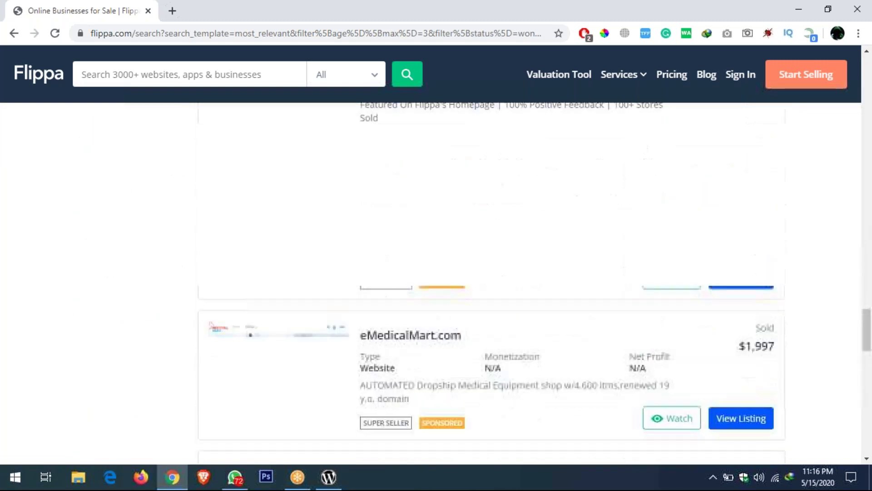
{"action": "scroll", "coordinate": [490, 282], "scroll_direction": "up", "scroll_amount": 8}
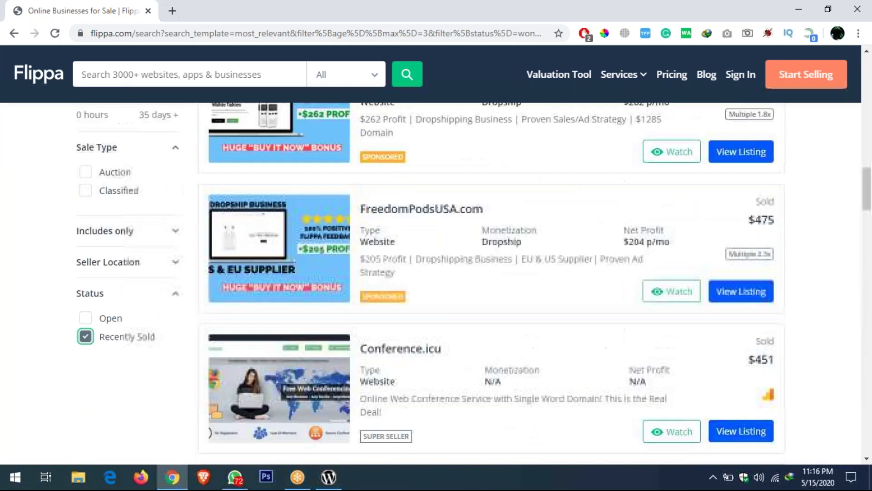
{"action": "scroll", "coordinate": [491, 282], "scroll_direction": "up", "scroll_amount": 4}
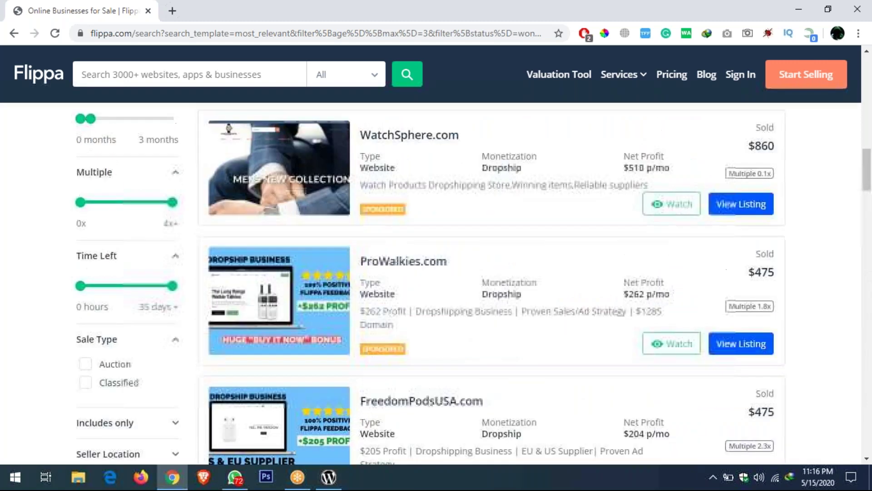
{"action": "scroll", "coordinate": [491, 281], "scroll_direction": "up", "scroll_amount": 6}
{"action": "scroll", "coordinate": [491, 282], "scroll_direction": "up", "scroll_amount": 10}
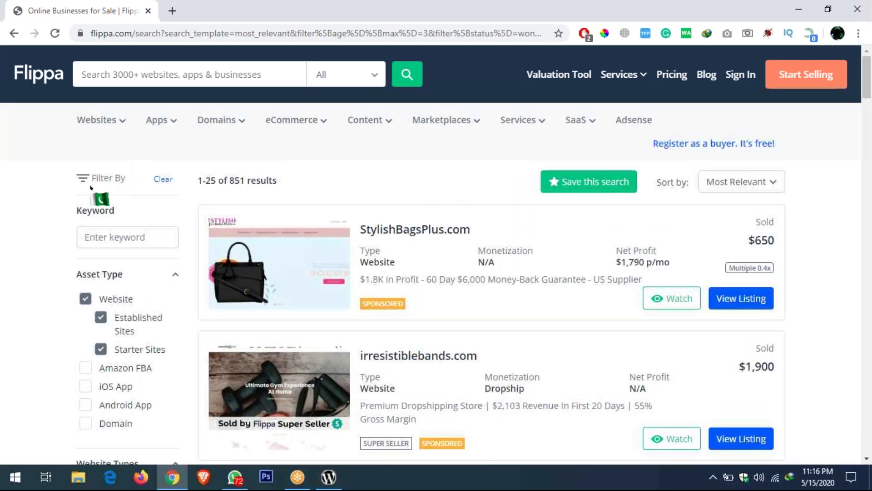
{"action": "scroll", "coordinate": [155, 331], "scroll_direction": "down", "scroll_amount": 10}
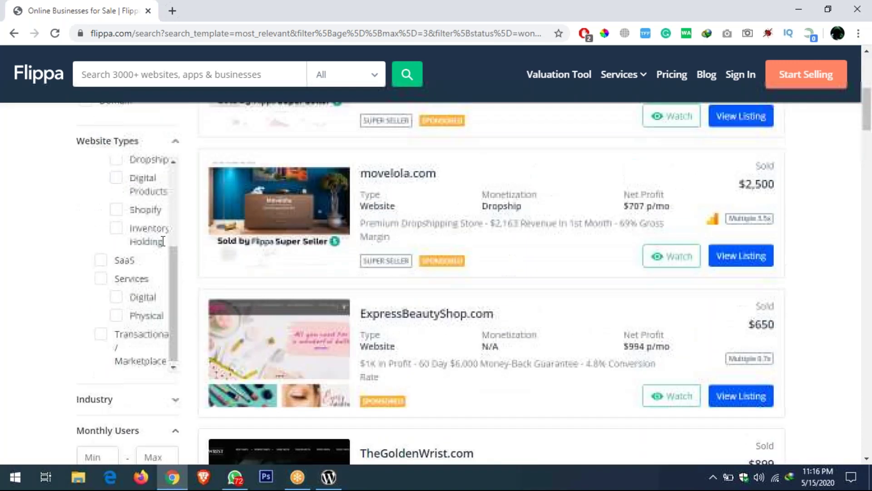
{"action": "scroll", "coordinate": [154, 331], "scroll_direction": "down", "scroll_amount": 13}
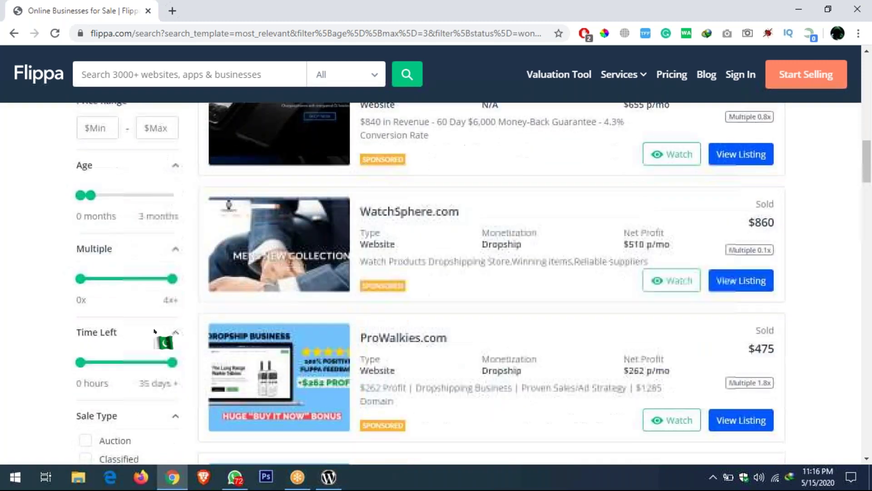
{"action": "scroll", "coordinate": [149, 312], "scroll_direction": "down", "scroll_amount": 4}
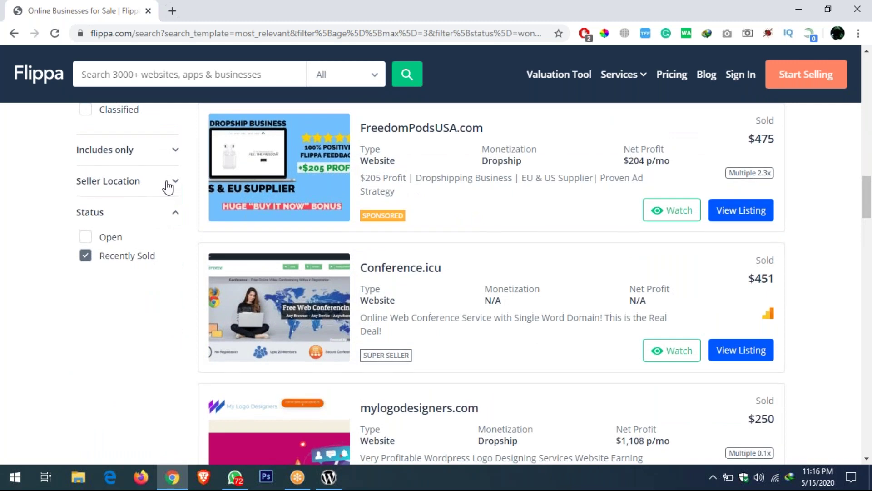
{"action": "scroll", "coordinate": [171, 183], "scroll_direction": "down", "scroll_amount": 1}
{"action": "left_click", "coordinate": [348, 33]}
{"action": "key", "text": "Return"}
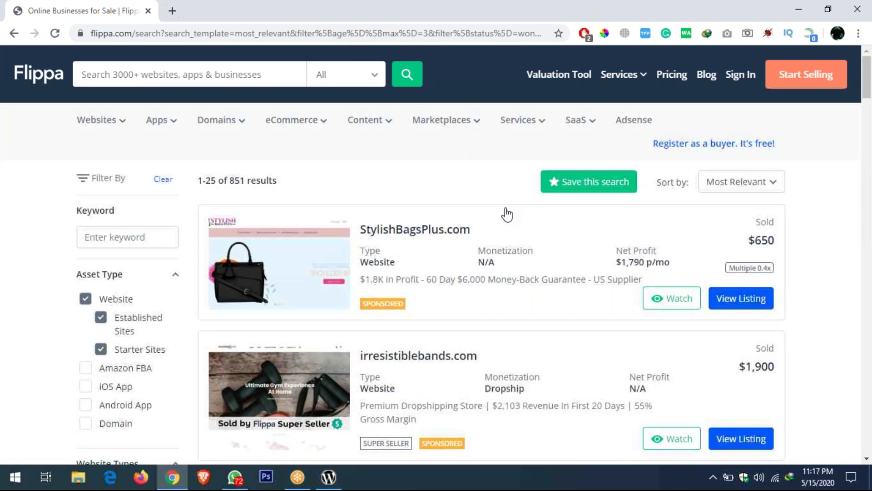
{"action": "scroll", "coordinate": [93, 327], "scroll_direction": "down", "scroll_amount": 15}
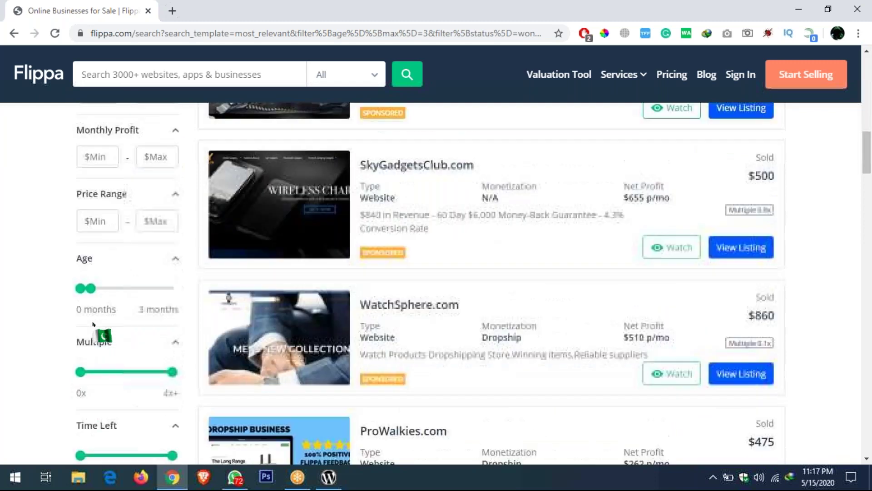
{"action": "scroll", "coordinate": [97, 261], "scroll_direction": "down", "scroll_amount": 7}
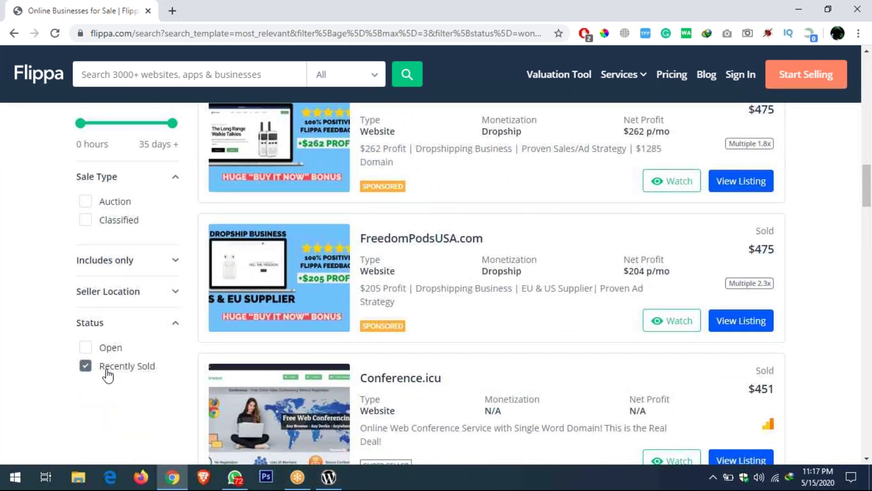
{"action": "scroll", "coordinate": [108, 376], "scroll_direction": "up", "scroll_amount": 15}
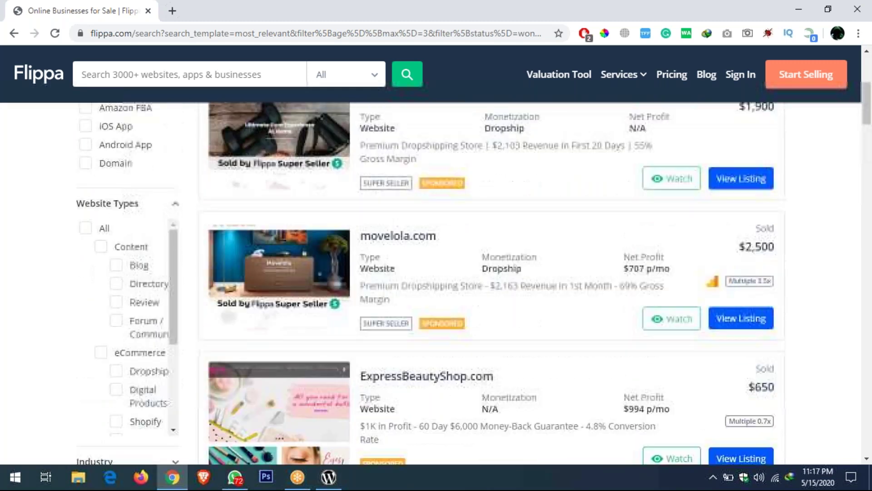
{"action": "scroll", "coordinate": [488, 387], "scroll_direction": "down", "scroll_amount": 6}
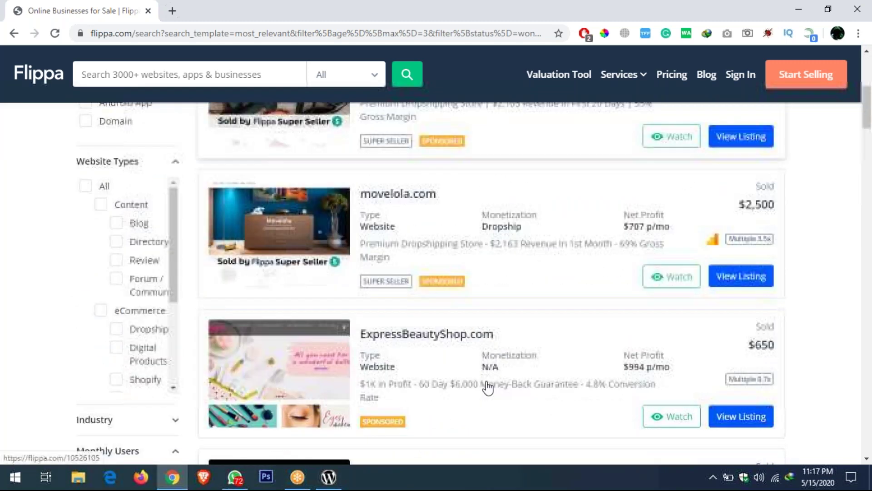
{"action": "scroll", "coordinate": [487, 388], "scroll_direction": "down", "scroll_amount": 3}
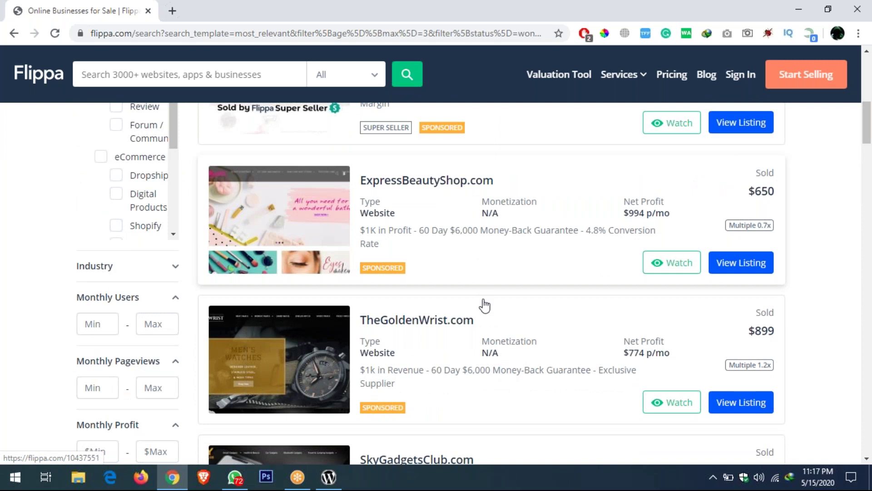
{"action": "scroll", "coordinate": [484, 305], "scroll_direction": "down", "scroll_amount": 6}
{"action": "scroll", "coordinate": [485, 305], "scroll_direction": "down", "scroll_amount": 6}
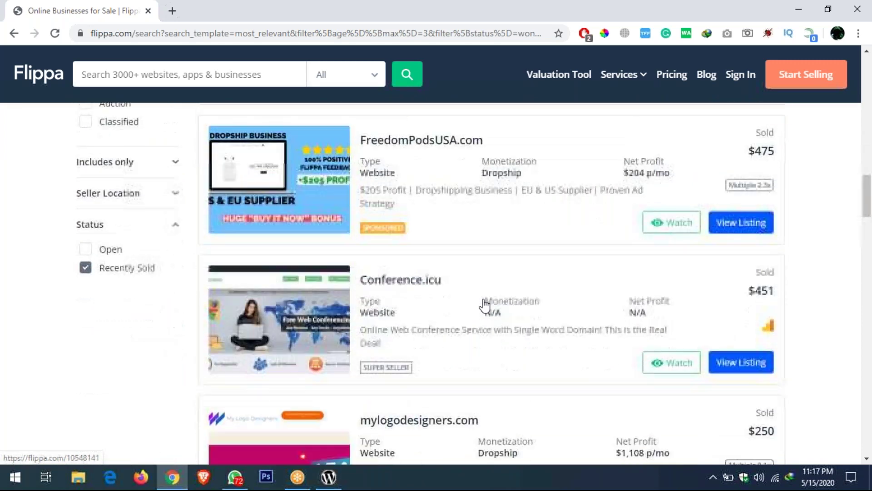
{"action": "scroll", "coordinate": [484, 305], "scroll_direction": "down", "scroll_amount": 5}
{"action": "scroll", "coordinate": [483, 306], "scroll_direction": "up", "scroll_amount": 4}
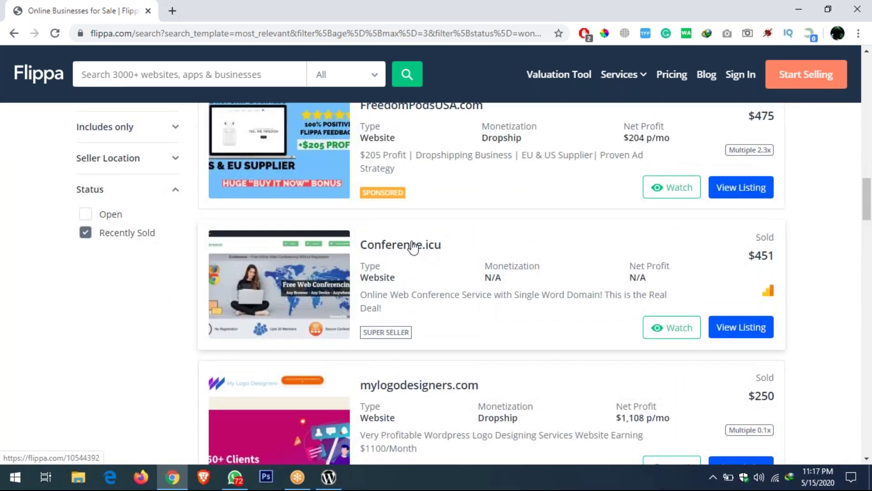
Open the sold Conference.icu, furpiece.com and DigitalKetoDiet.com listings in new tabs.
{"action": "right_click", "coordinate": [411, 246]}
{"action": "left_click", "coordinate": [417, 250]}
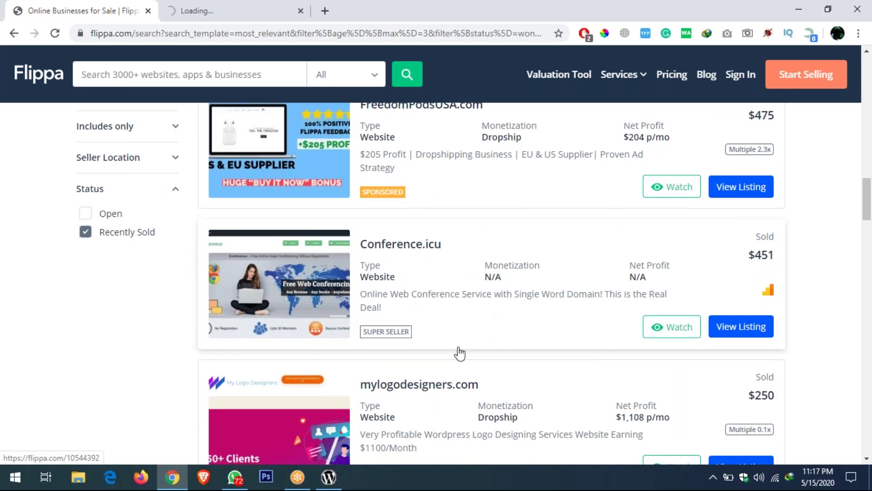
{"action": "scroll", "coordinate": [459, 353], "scroll_direction": "down", "scroll_amount": 5}
{"action": "right_click", "coordinate": [395, 135]}
{"action": "left_click", "coordinate": [427, 145]}
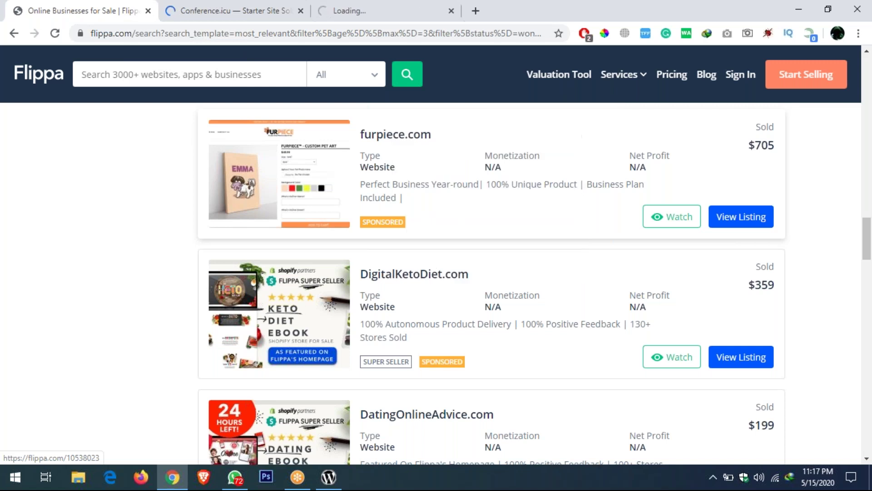
{"action": "scroll", "coordinate": [481, 231], "scroll_direction": "down", "scroll_amount": 2}
{"action": "right_click", "coordinate": [429, 176]}
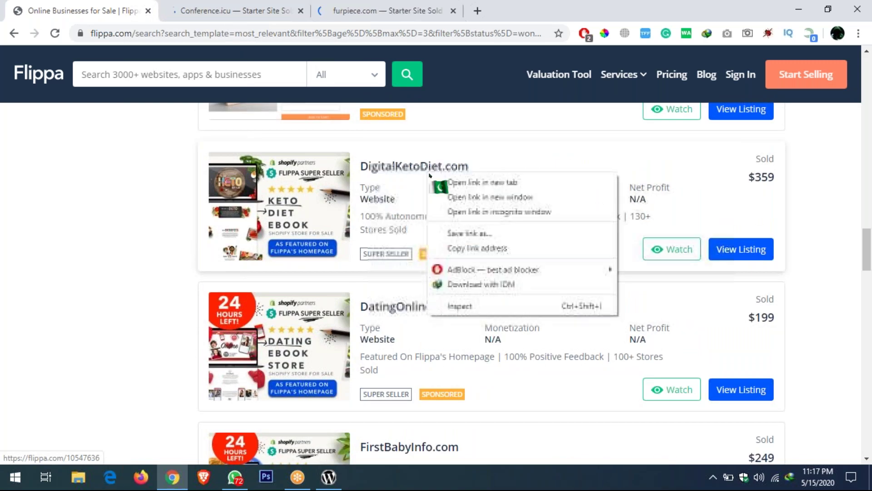
{"action": "left_click", "coordinate": [475, 182]}
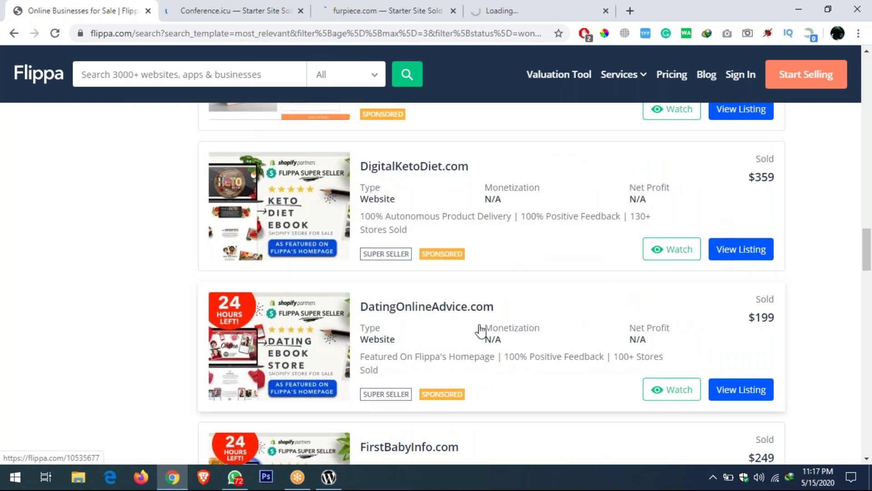
Open DatingOnlineAdvice.com, FirstBabyInfo.com and WantToFreelance.com in new tabs, then view Conference.icu.
{"action": "scroll", "coordinate": [481, 331], "scroll_direction": "down", "scroll_amount": 2}
{"action": "right_click", "coordinate": [430, 202]}
{"action": "left_click", "coordinate": [475, 210]}
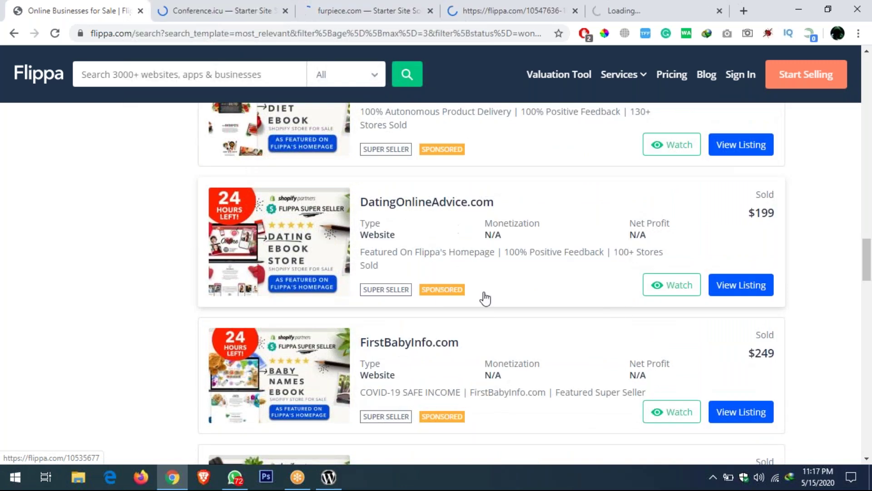
{"action": "scroll", "coordinate": [486, 298], "scroll_direction": "down", "scroll_amount": 3}
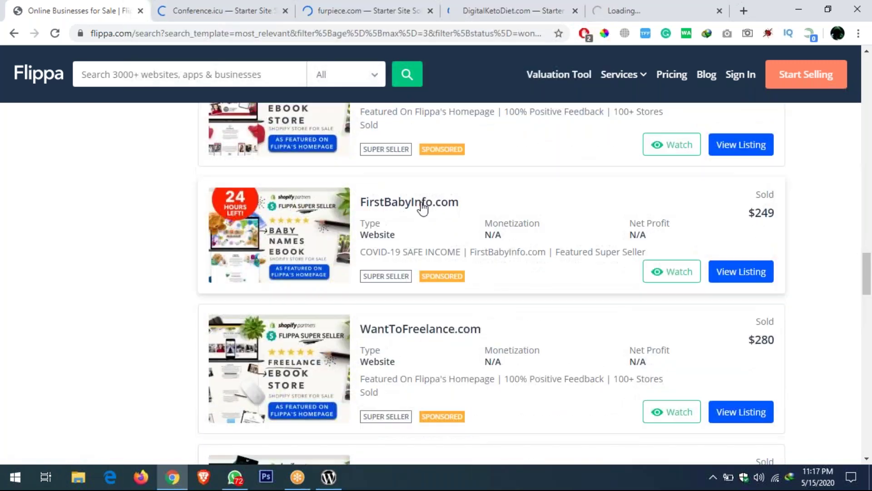
{"action": "right_click", "coordinate": [417, 202]}
{"action": "left_click", "coordinate": [437, 210]}
{"action": "scroll", "coordinate": [514, 341], "scroll_direction": "down", "scroll_amount": 3}
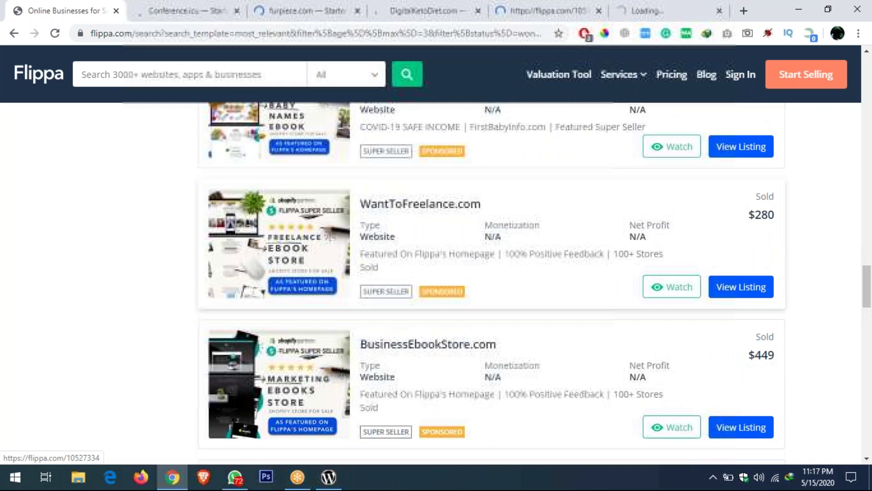
{"action": "right_click", "coordinate": [427, 204]}
{"action": "left_click", "coordinate": [454, 214]}
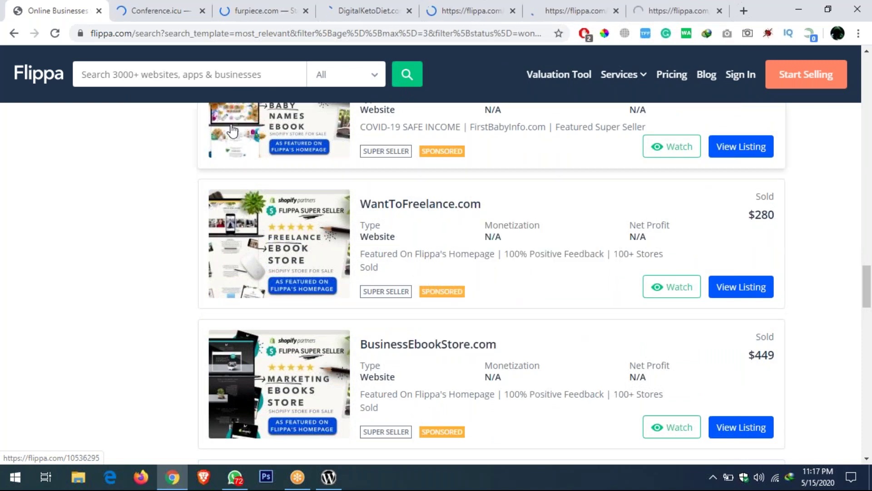
{"action": "left_click", "coordinate": [161, 11]}
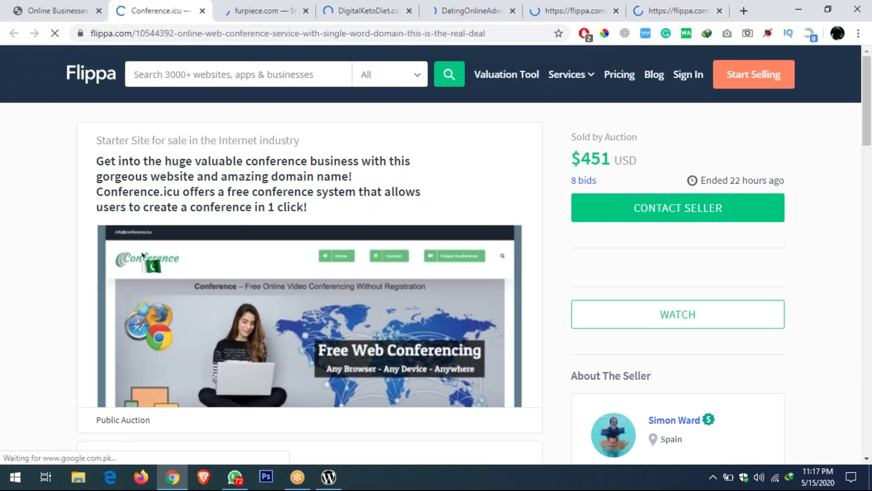
Review the At a glance details of the Conference.icu listing.
{"action": "scroll", "coordinate": [143, 255], "scroll_direction": "down", "scroll_amount": 5}
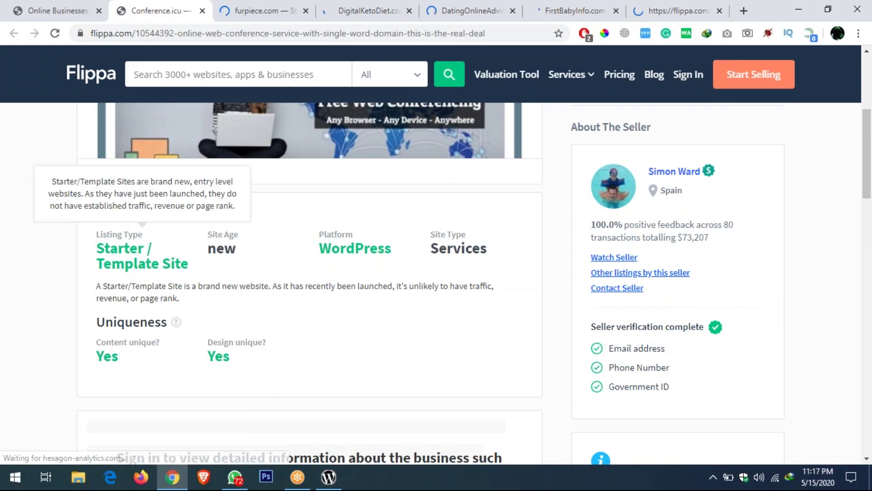
{"action": "mouse_move", "coordinate": [132, 262]}
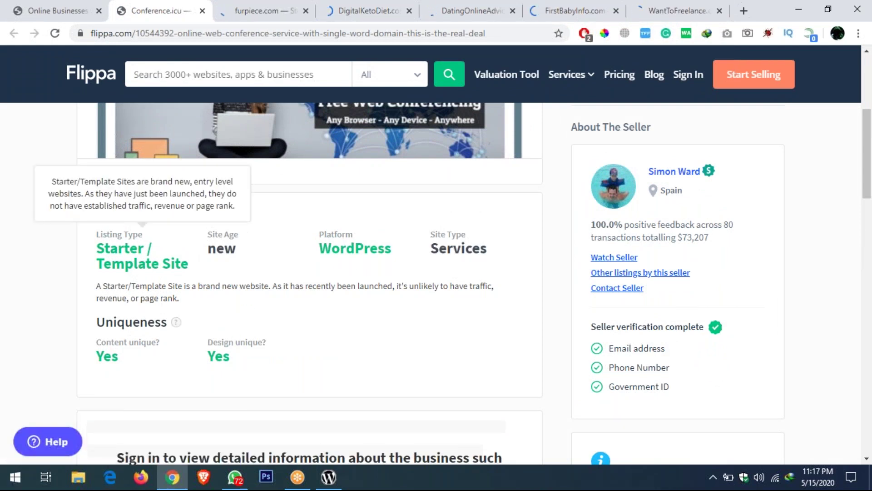
{"action": "mouse_move", "coordinate": [332, 252]}
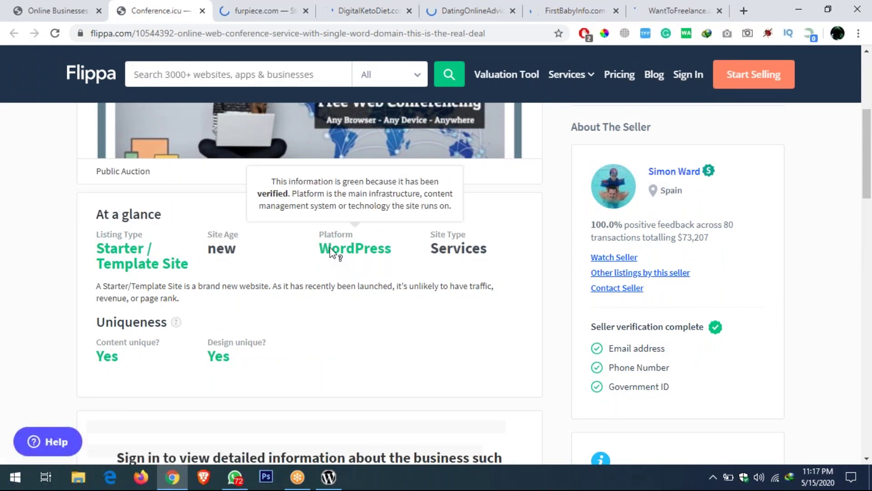
{"action": "mouse_move", "coordinate": [222, 359]}
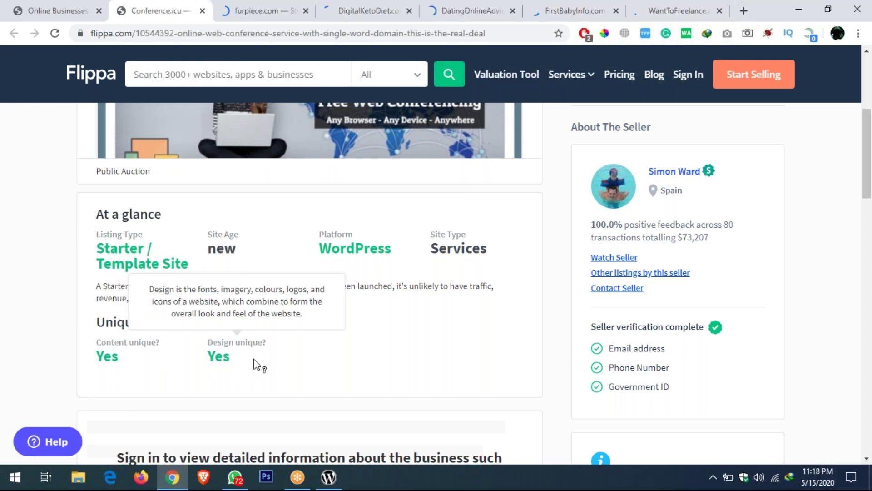
{"action": "scroll", "coordinate": [255, 360], "scroll_direction": "up", "scroll_amount": 4}
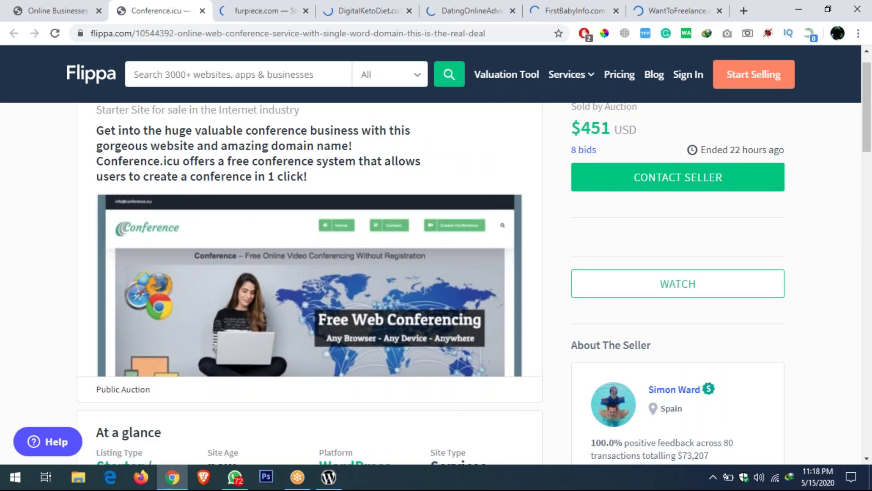
Open the Conference.icu domain named in the description in a new tab.
{"action": "double_click", "coordinate": [180, 162]}
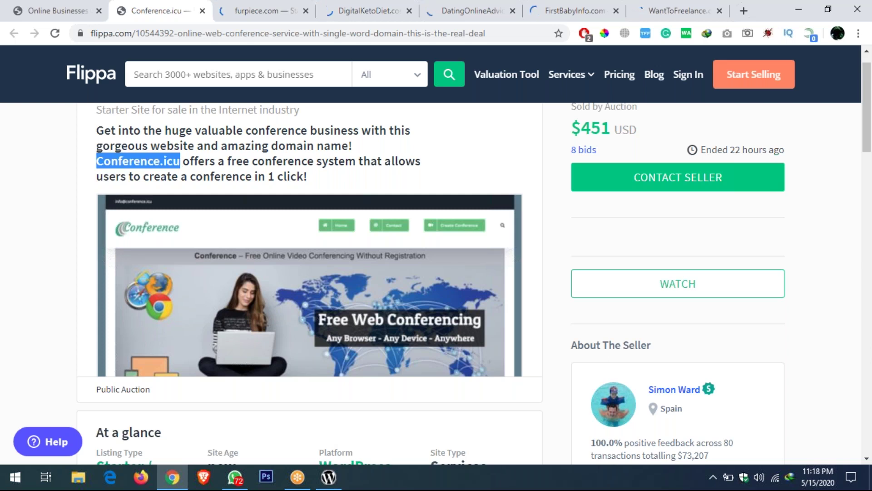
{"action": "right_click", "coordinate": [124, 162]}
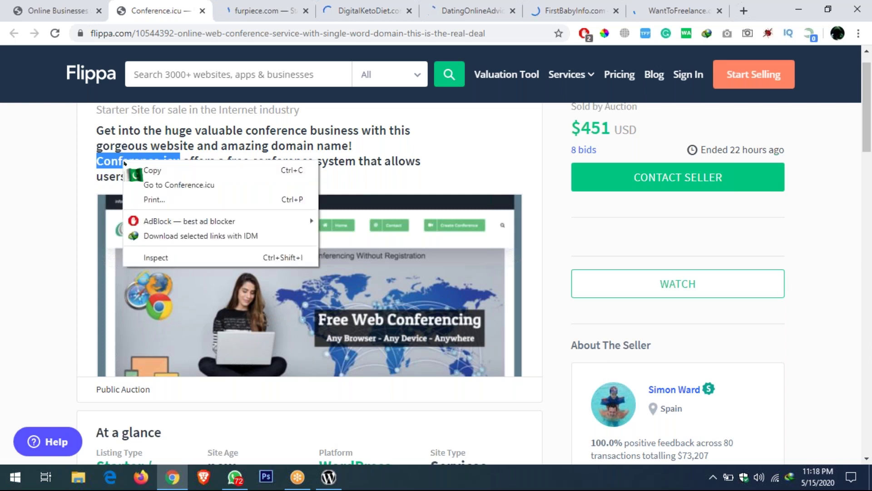
{"action": "left_click", "coordinate": [141, 184]}
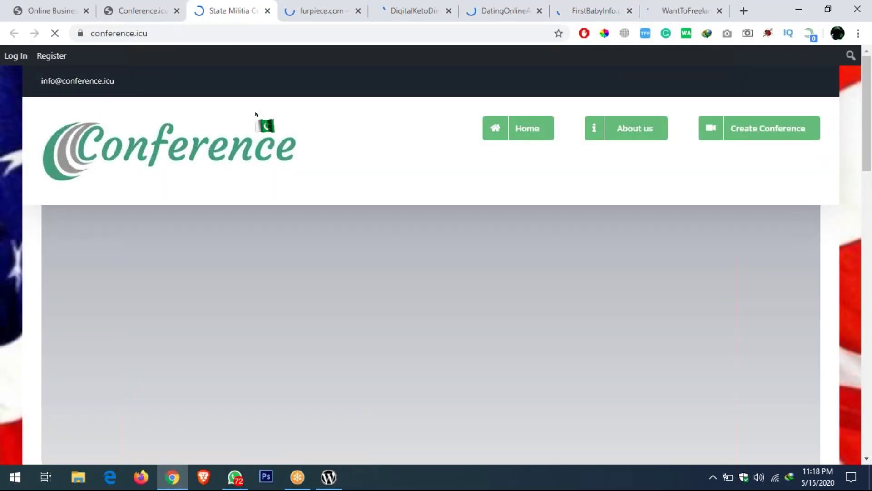
Scroll the live conference.icu homepage down to the Keeping It Simple section.
{"action": "scroll", "coordinate": [318, 251], "scroll_direction": "down", "scroll_amount": 5}
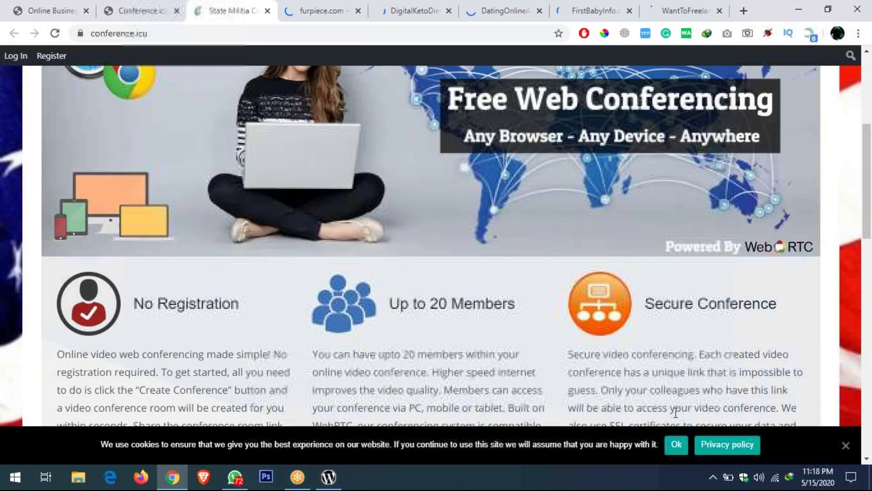
{"action": "scroll", "coordinate": [482, 304], "scroll_direction": "down", "scroll_amount": 5}
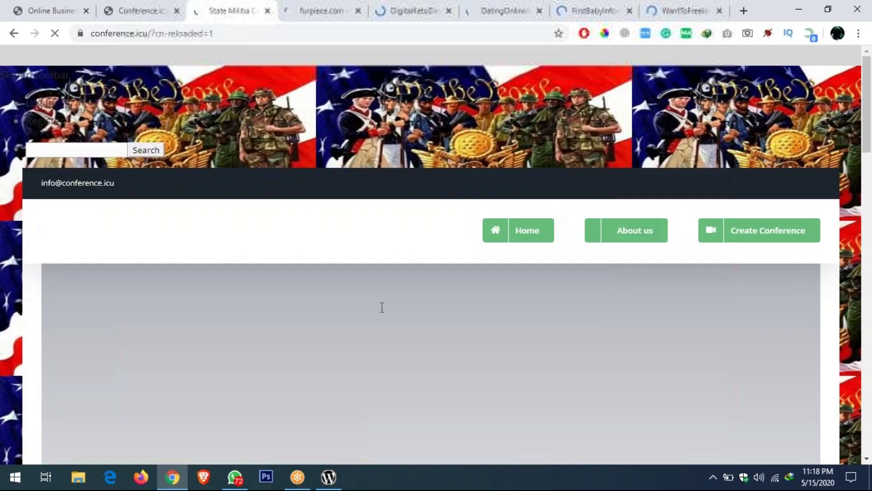
{"action": "scroll", "coordinate": [382, 308], "scroll_direction": "down", "scroll_amount": 10}
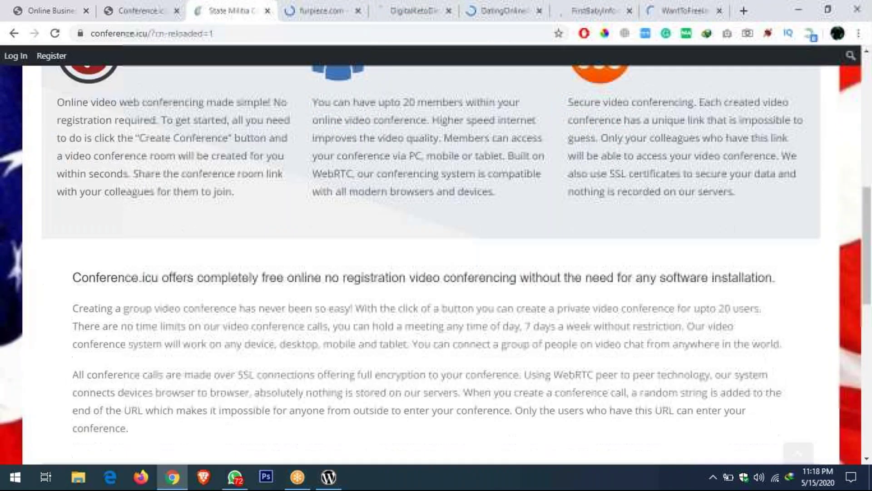
{"action": "scroll", "coordinate": [436, 264], "scroll_direction": "down", "scroll_amount": 10}
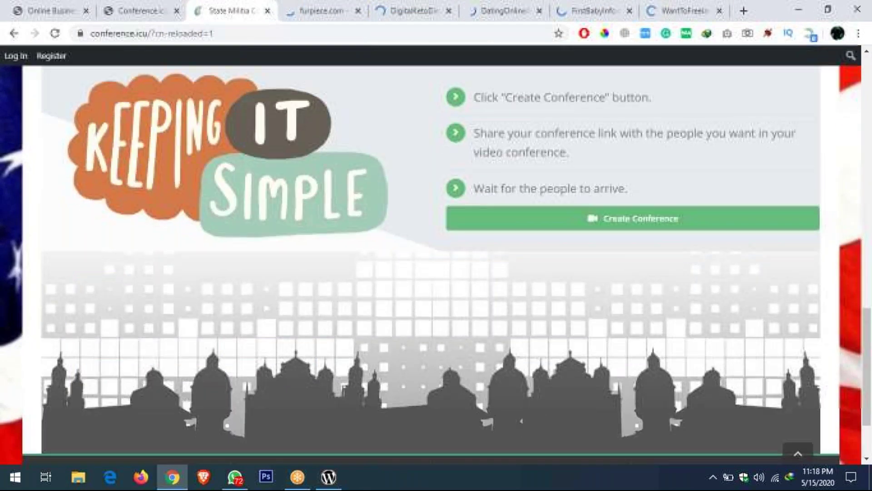
{"action": "scroll", "coordinate": [378, 318], "scroll_direction": "down", "scroll_amount": 3}
{"action": "scroll", "coordinate": [379, 319], "scroll_direction": "up", "scroll_amount": 10}
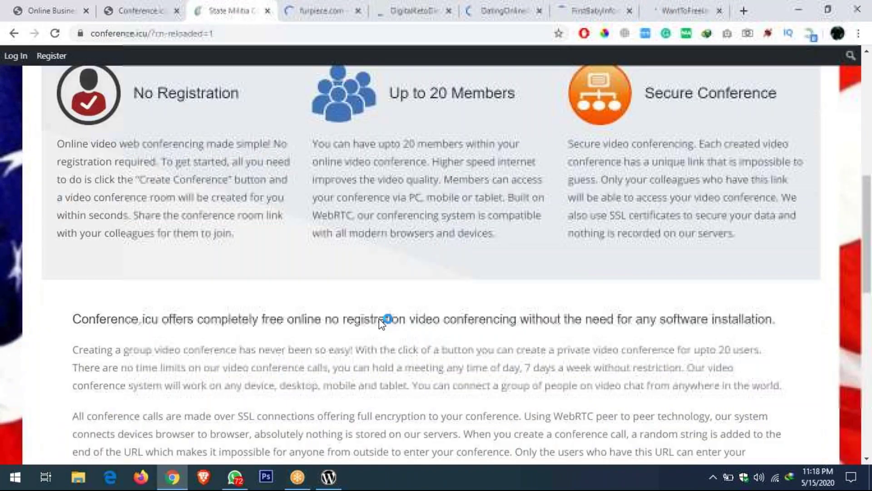
{"action": "scroll", "coordinate": [379, 318], "scroll_direction": "up", "scroll_amount": 10}
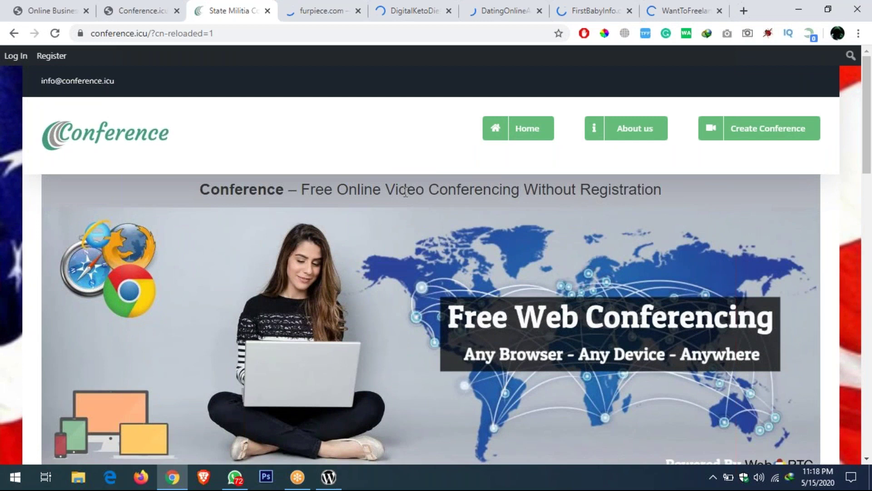
Compare with the Flippa listing, then select the conference.icu web address.
{"action": "left_click", "coordinate": [150, 11]}
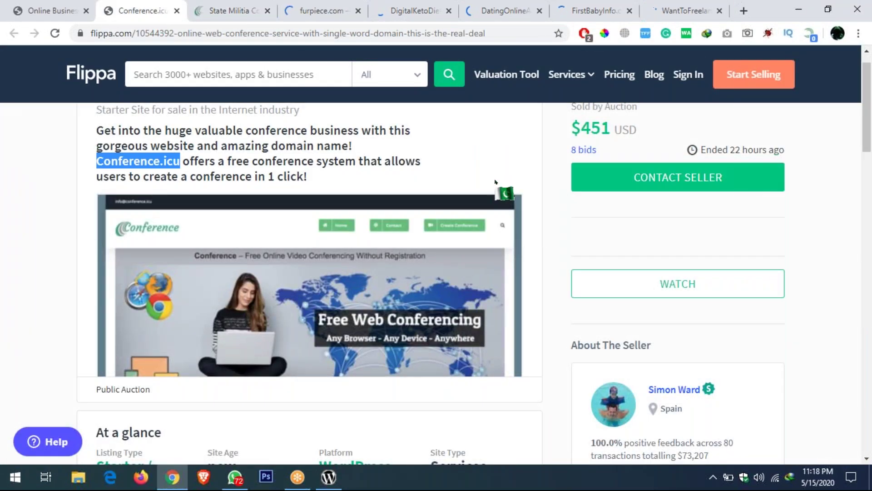
{"action": "left_click", "coordinate": [523, 162]}
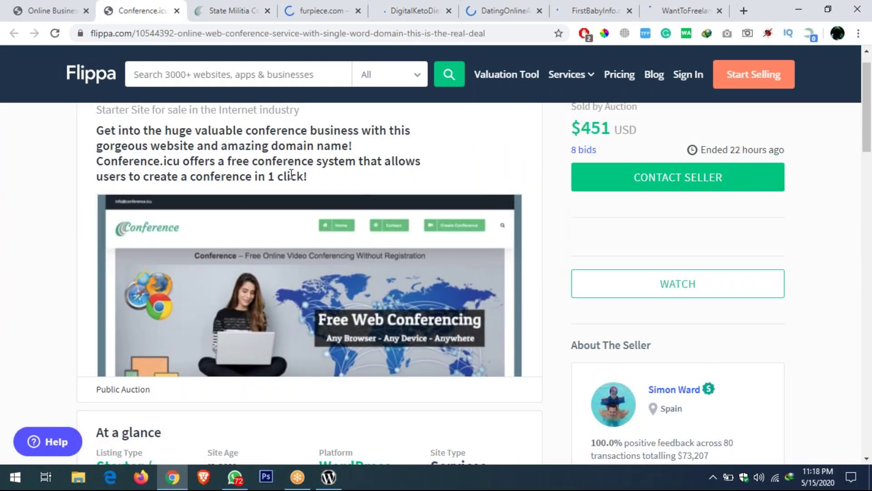
{"action": "scroll", "coordinate": [422, 179], "scroll_direction": "up", "scroll_amount": 1}
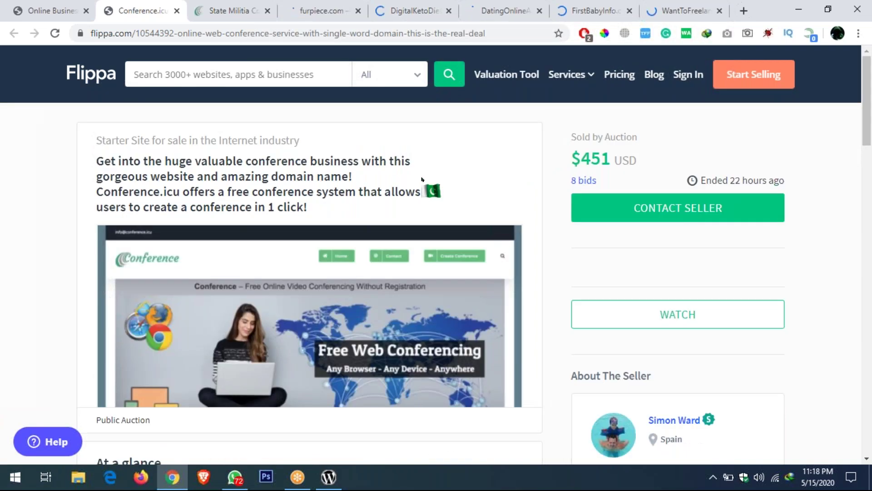
{"action": "left_click", "coordinate": [221, 11]}
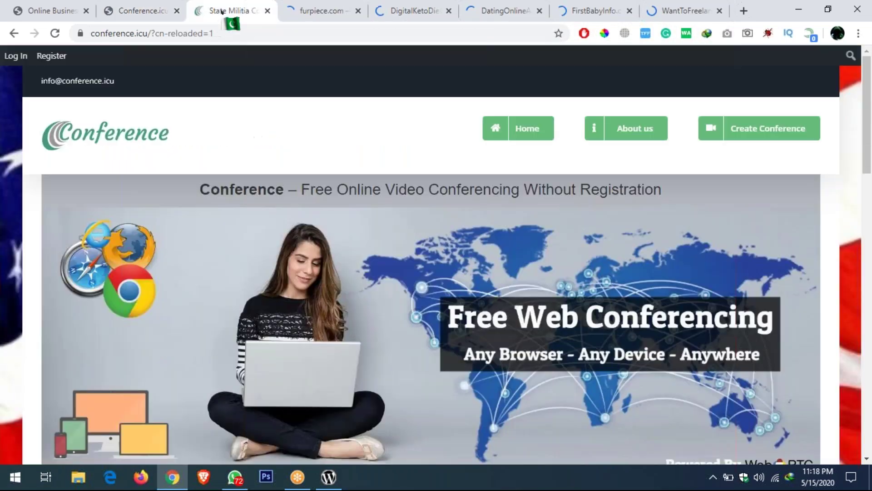
{"action": "left_click_drag", "start_coordinate": [149, 34], "coordinate": [90, 30]}
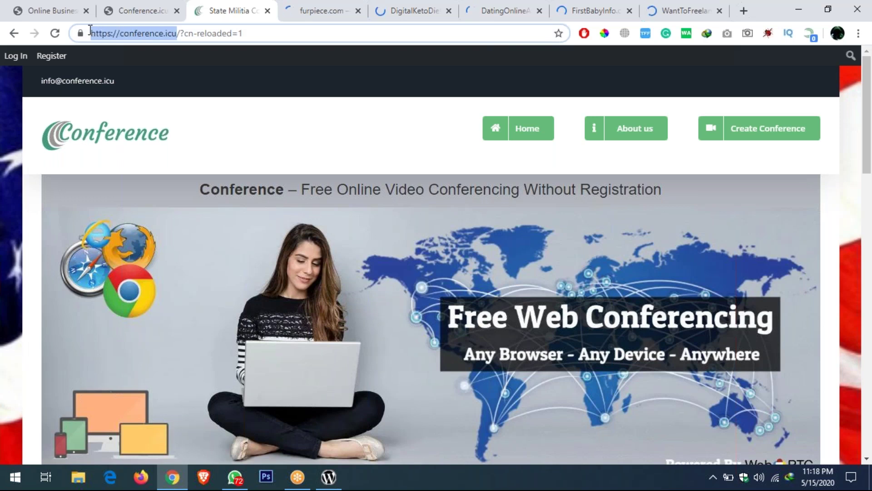
Load the who.is domain lookup site in a new page.
{"action": "key", "text": "ctrl+a"}
{"action": "type", "text": "who"}
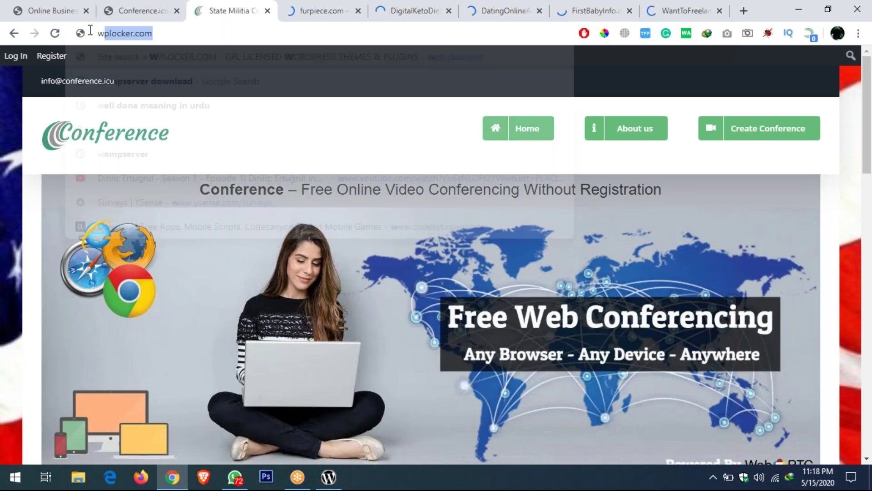
{"action": "type", "text": ".is"}
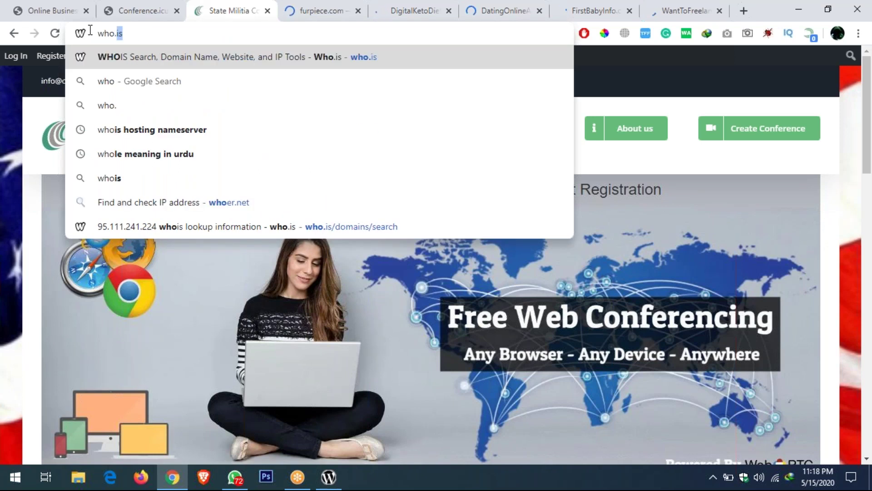
{"action": "key", "text": "Return"}
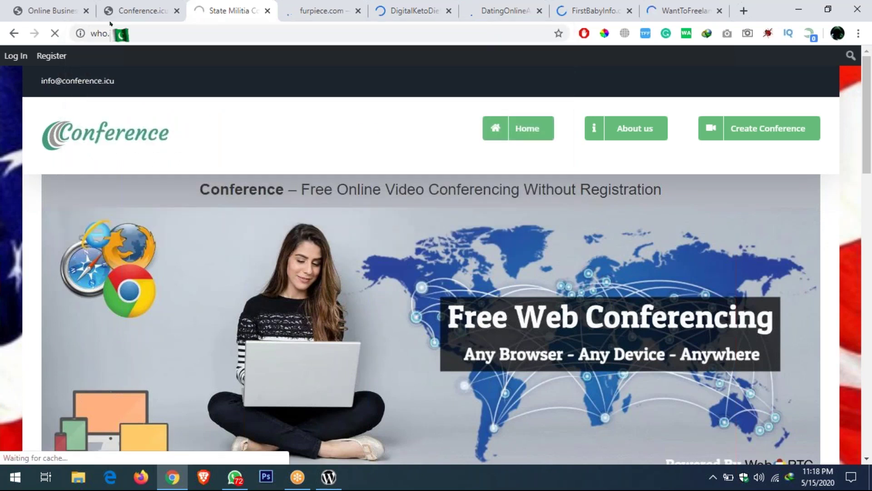
{"action": "left_click", "coordinate": [137, 11]}
{"action": "scroll", "coordinate": [307, 298], "scroll_direction": "down", "scroll_amount": 5}
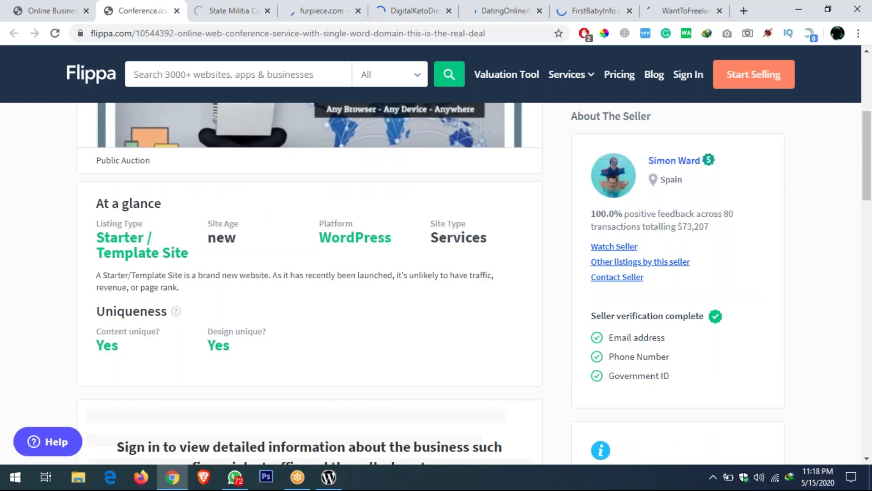
{"action": "mouse_move", "coordinate": [230, 234]}
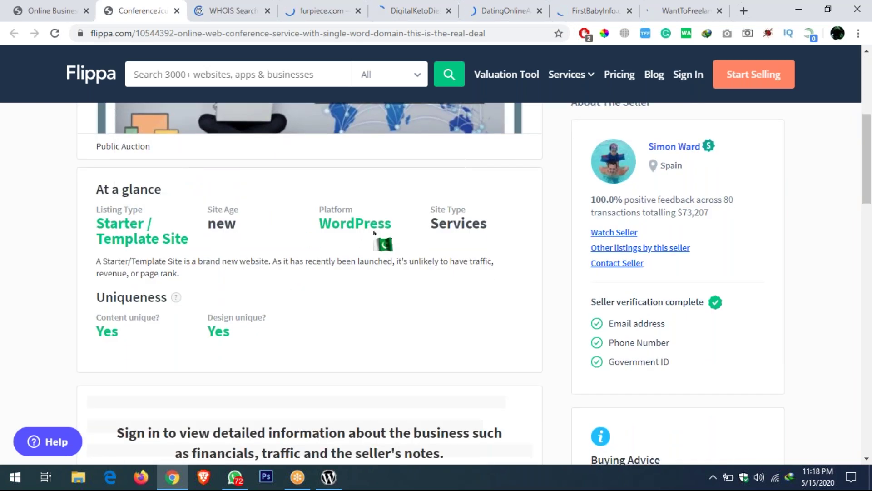
{"action": "left_click", "coordinate": [233, 10]}
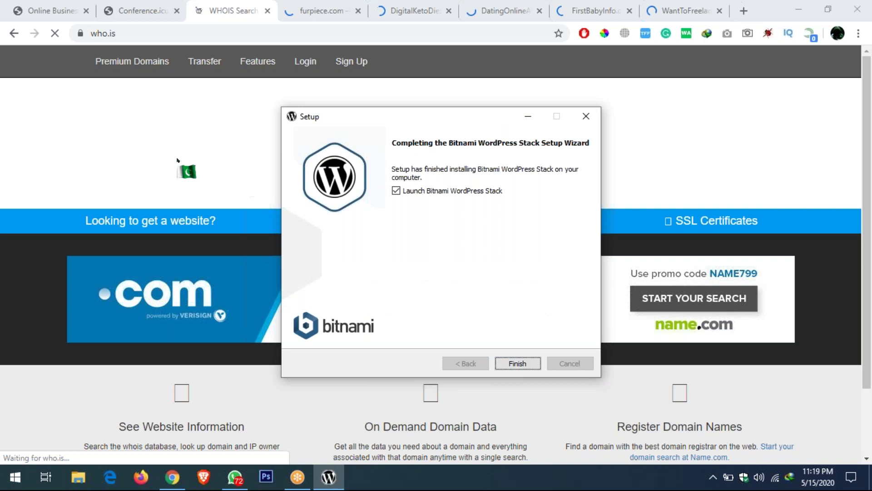
{"action": "left_click", "coordinate": [177, 160]}
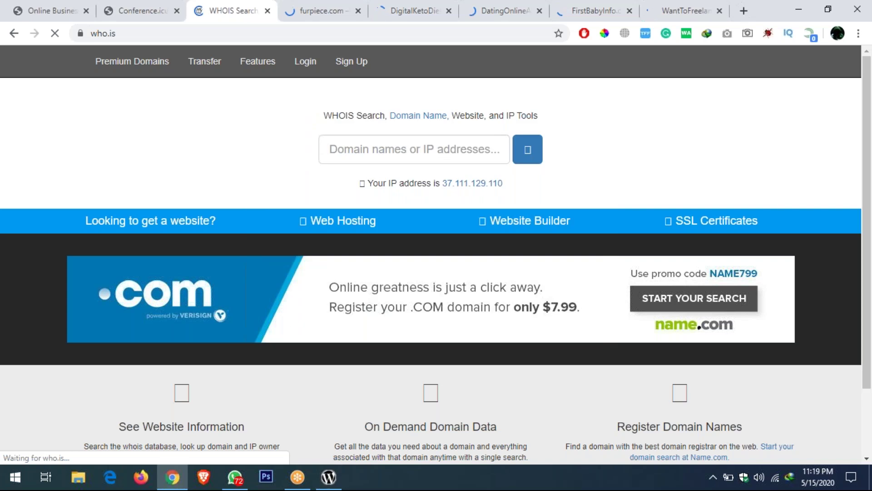
{"action": "left_click", "coordinate": [402, 175]}
{"action": "key", "text": "ctrl+v"}
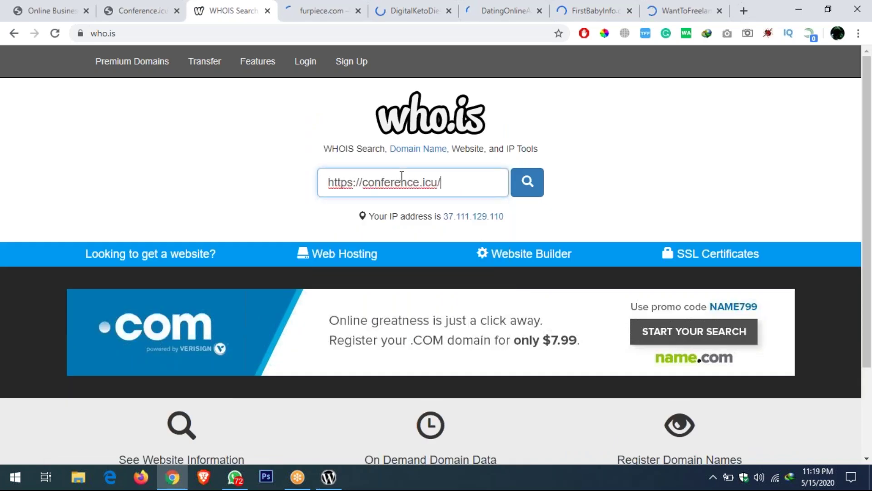
{"action": "left_click", "coordinate": [363, 182]}
{"action": "left_click_drag", "start_coordinate": [363, 182], "coordinate": [264, 181]}
{"action": "key", "text": "BackSpace"}
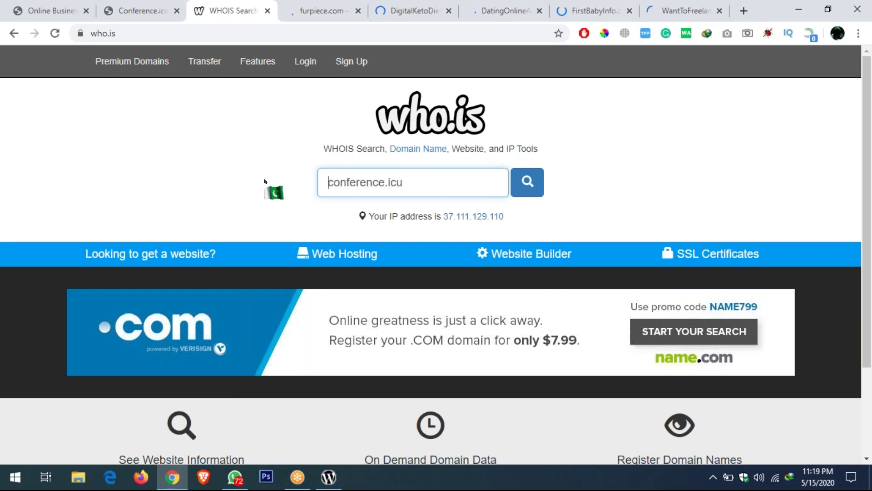
{"action": "left_click", "coordinate": [535, 183]}
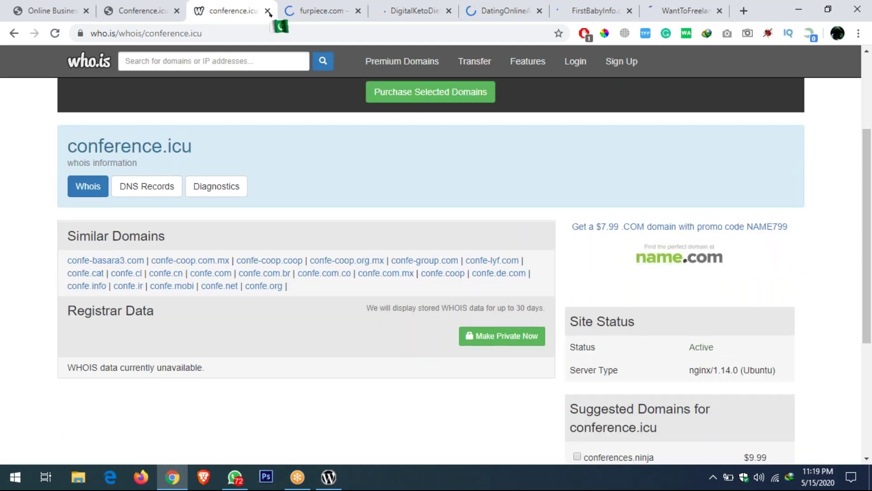
Close who.is and check the FurPiece.com listing's Site Age, Site Type and Platform.
{"action": "left_click", "coordinate": [268, 11]}
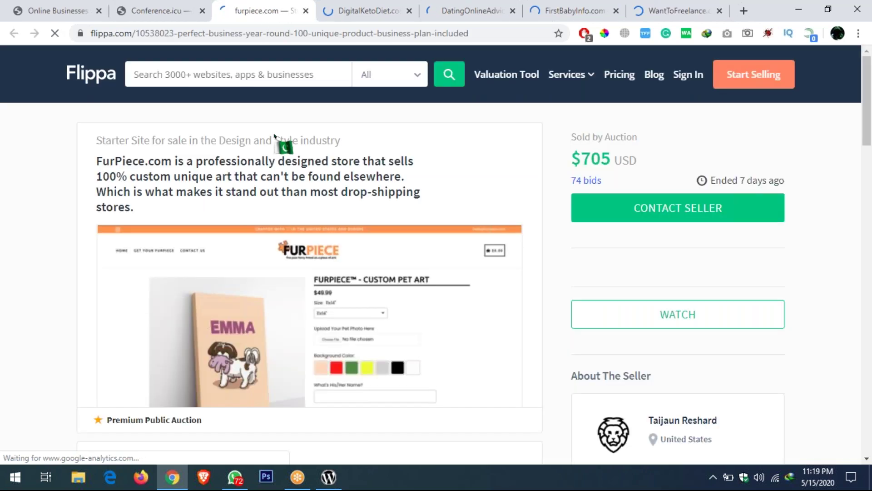
{"action": "scroll", "coordinate": [234, 193], "scroll_direction": "down", "scroll_amount": 5}
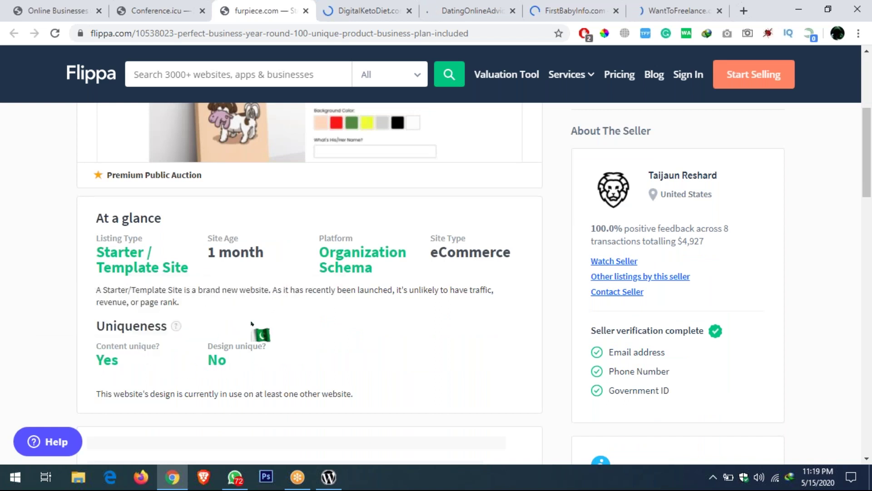
{"action": "mouse_move", "coordinate": [231, 260]}
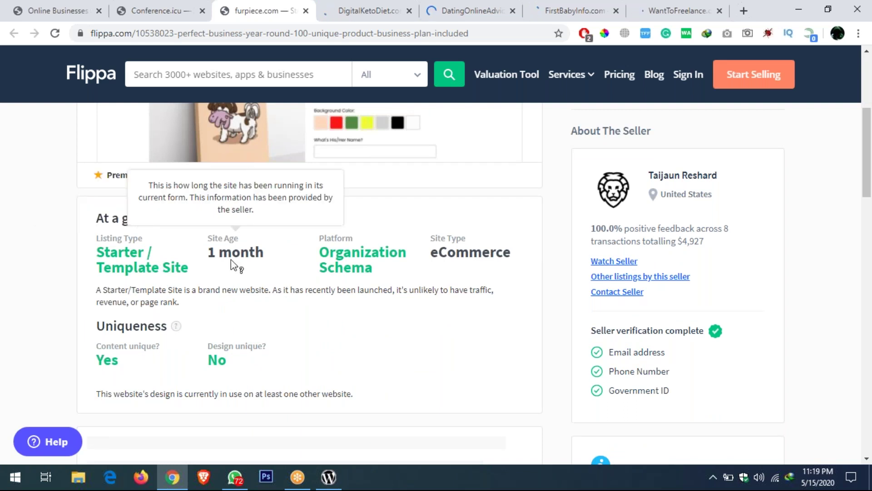
{"action": "mouse_move", "coordinate": [444, 254]}
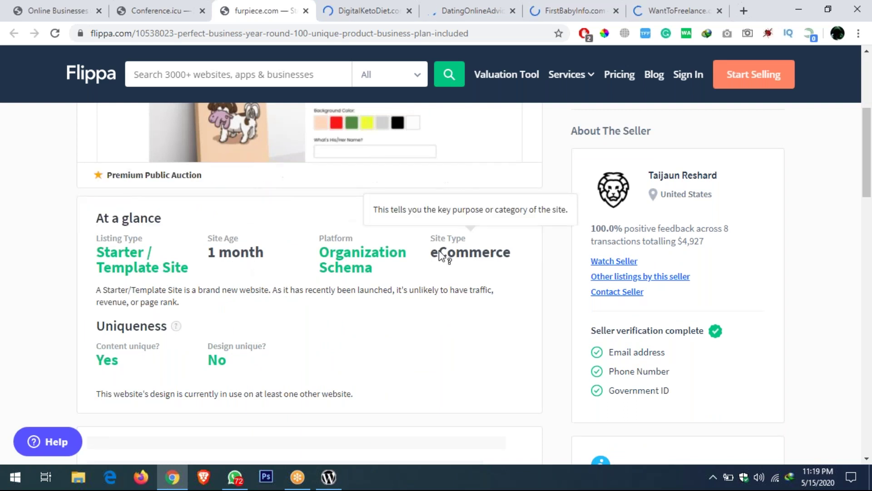
{"action": "mouse_move", "coordinate": [349, 270]}
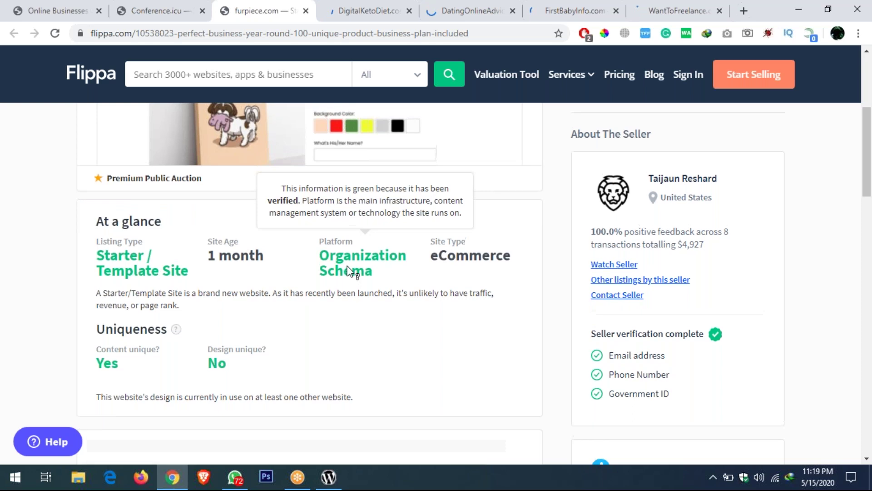
{"action": "scroll", "coordinate": [348, 270], "scroll_direction": "up", "scroll_amount": 5}
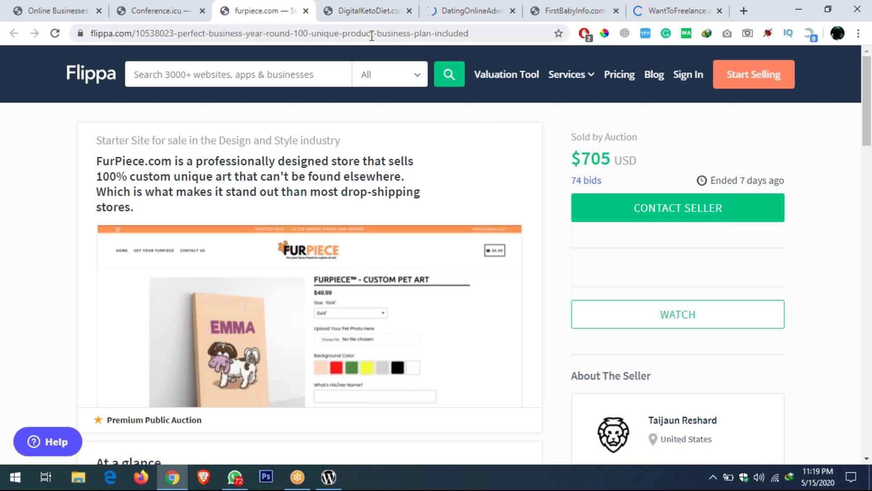
Finish the Bitnami installer and open the local WordPress site at 127.0.0.1/wordpress.
{"action": "left_click", "coordinate": [329, 478]}
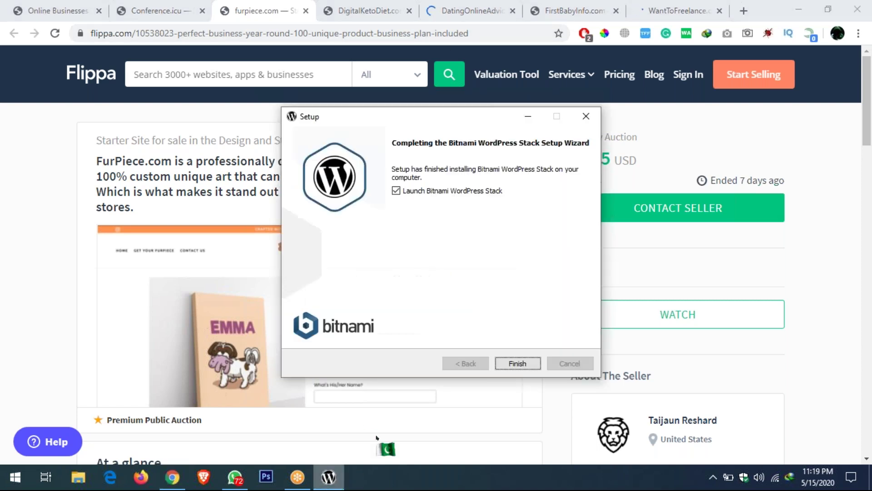
{"action": "left_click", "coordinate": [518, 364]}
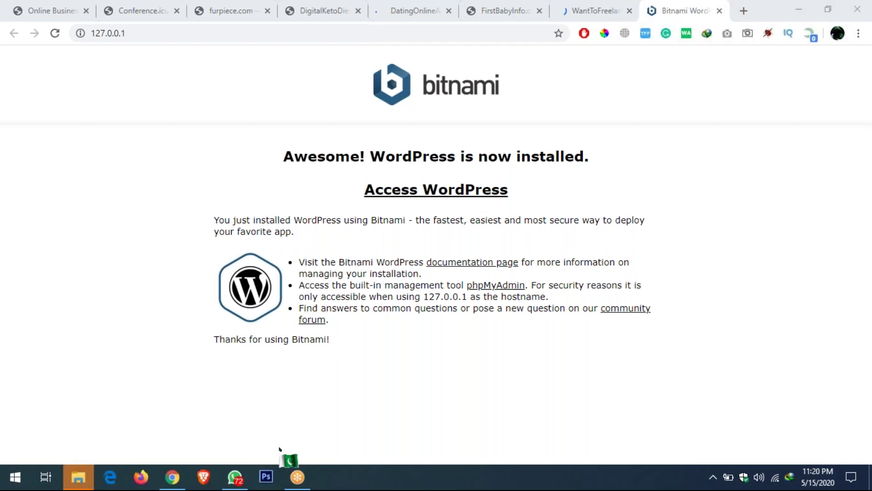
{"action": "left_click_drag", "start_coordinate": [279, 449], "coordinate": [417, 195]}
{"action": "left_click", "coordinate": [417, 195]}
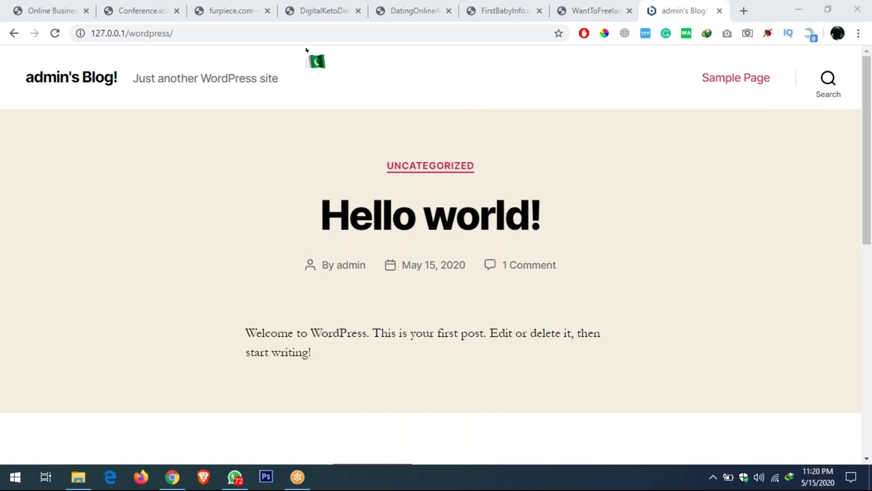
Go to the login page by appending wp-admin to the site address.
{"action": "left_click", "coordinate": [269, 33]}
{"action": "left_click", "coordinate": [269, 33]}
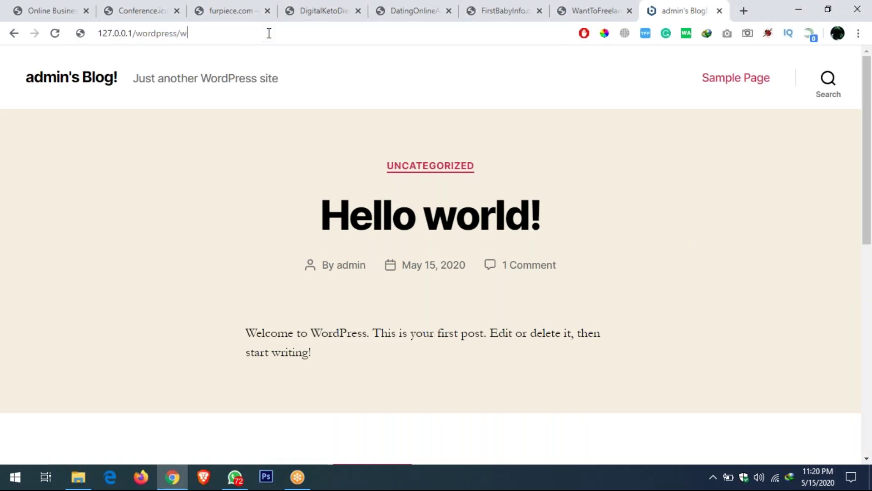
{"action": "type", "text": "wp-admin"}
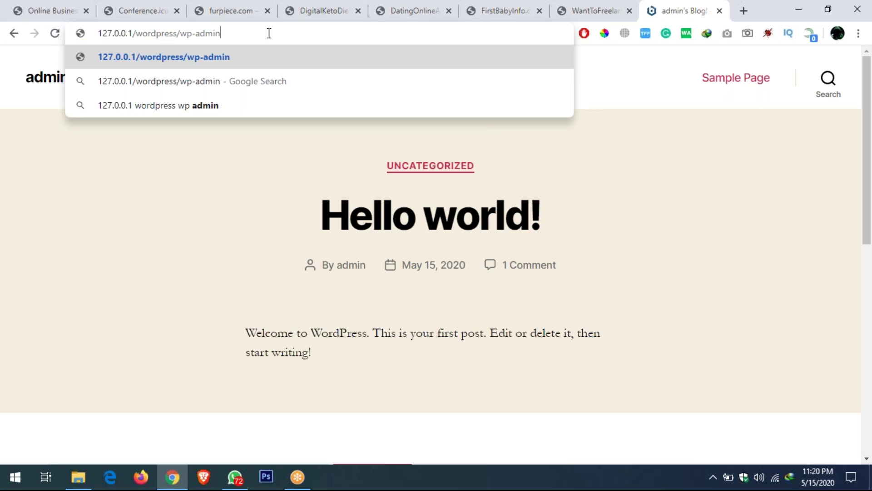
{"action": "key", "text": "Return"}
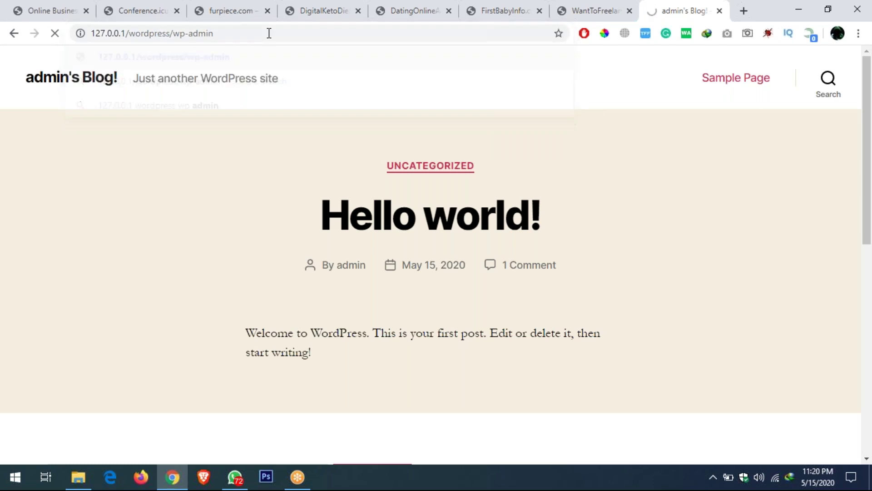
Log in with the administrator account's username and password.
{"action": "type", "text": "ad"}
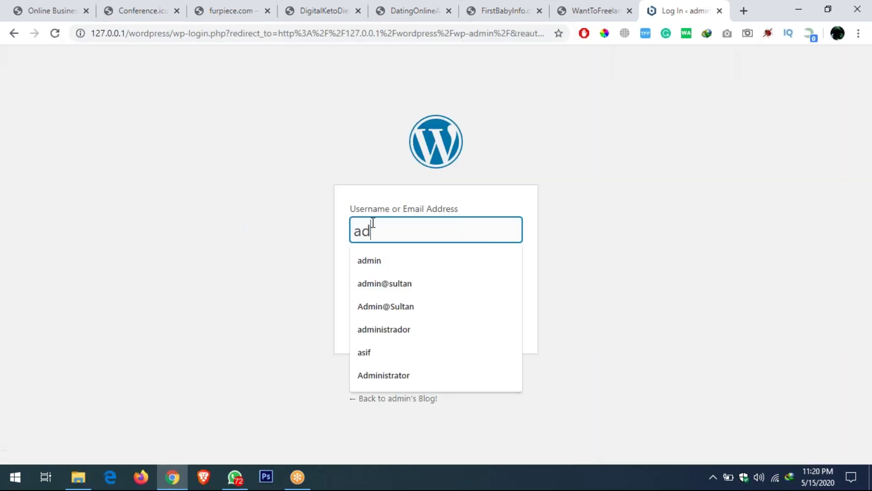
{"action": "type", "text": "min"}
{"action": "key", "text": "Tab"}
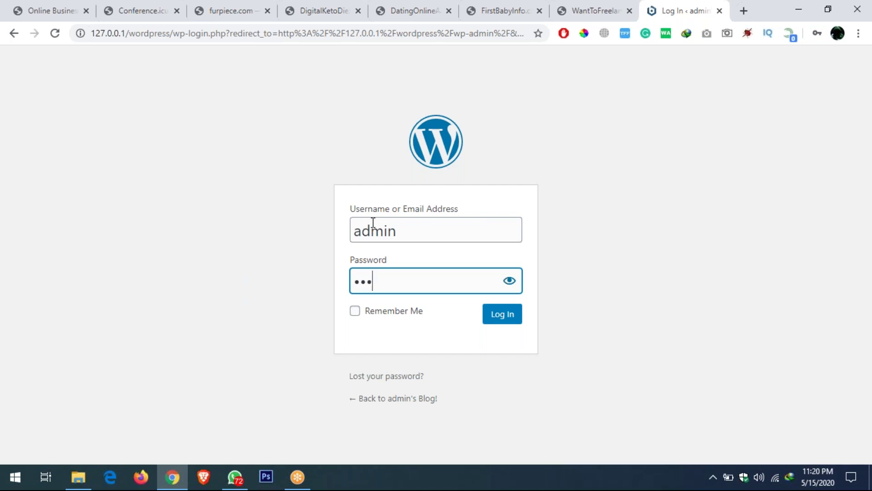
{"action": "key", "text": "Return"}
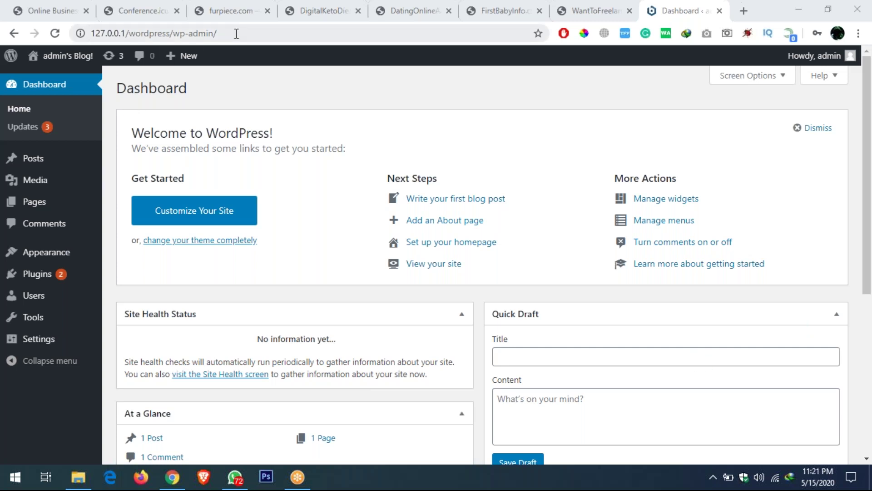
Open Plugins from the WordPress admin sidebar to list installed plugins.
{"action": "left_click", "coordinate": [209, 34]}
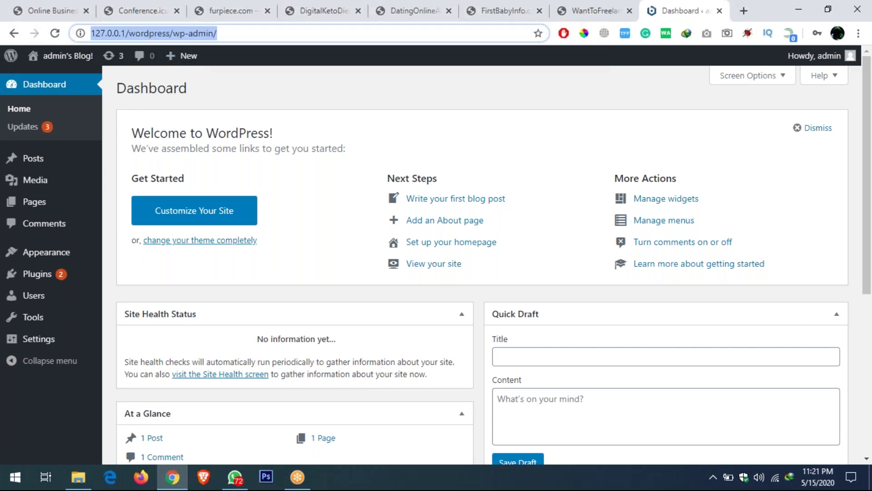
{"action": "left_click", "coordinate": [195, 34]}
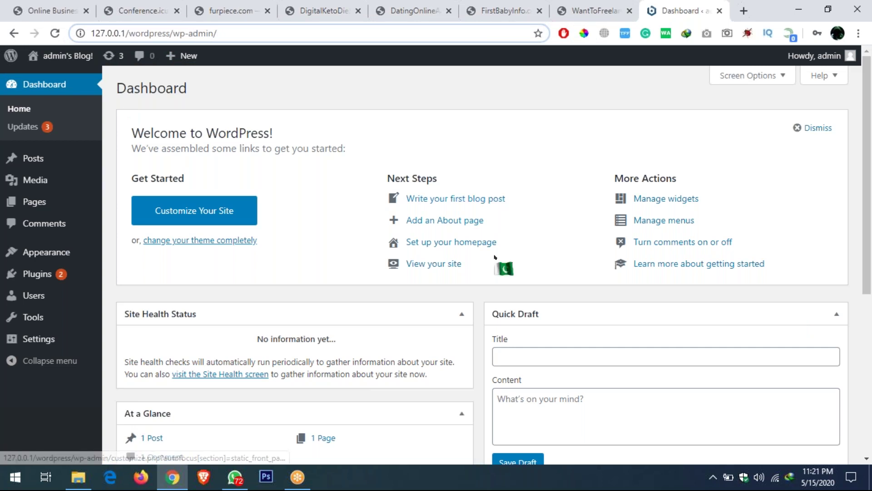
{"action": "scroll", "coordinate": [500, 263], "scroll_direction": "down", "scroll_amount": 6}
{"action": "scroll", "coordinate": [272, 263], "scroll_direction": "up", "scroll_amount": 6}
{"action": "left_click", "coordinate": [36, 274]}
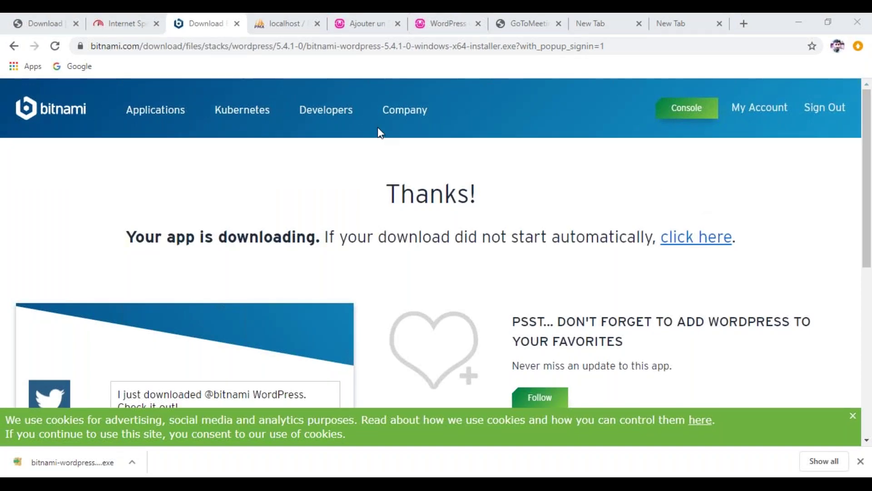
Look over the localhost, VirtualHost and WordPress setup tabs, then return to phpMyAdmin.
{"action": "left_click", "coordinate": [298, 26]}
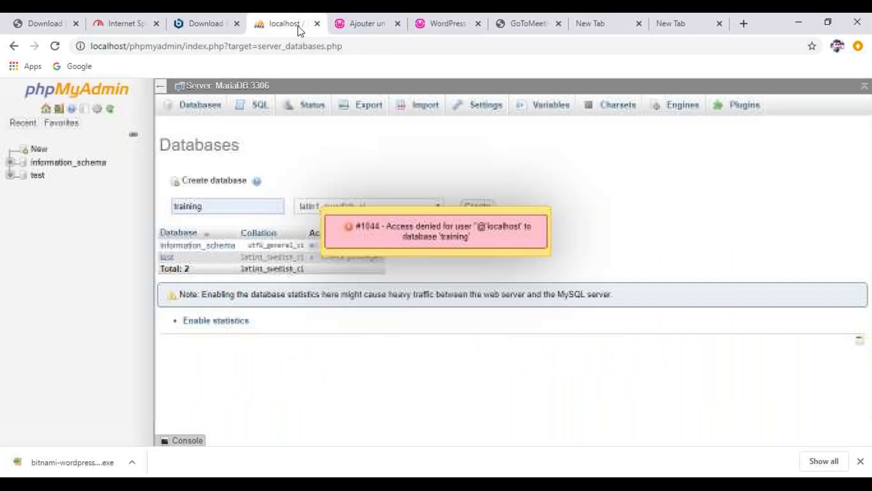
{"action": "left_click", "coordinate": [341, 25]}
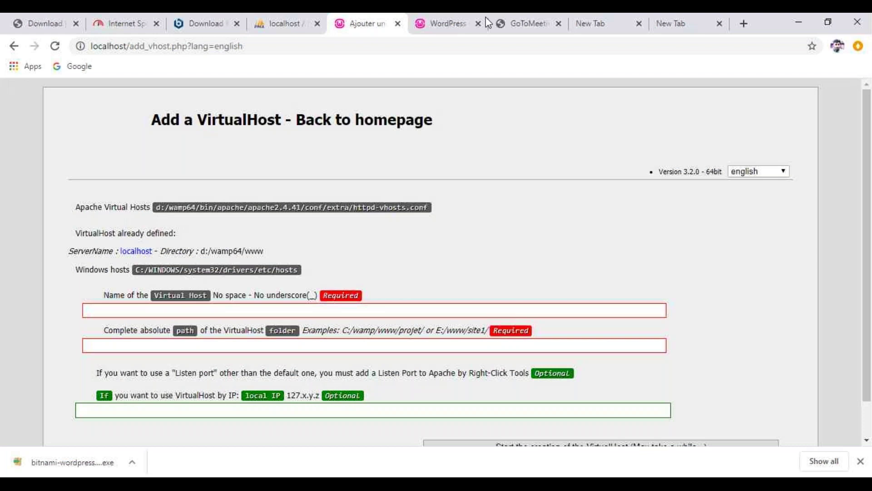
{"action": "left_click", "coordinate": [423, 33]}
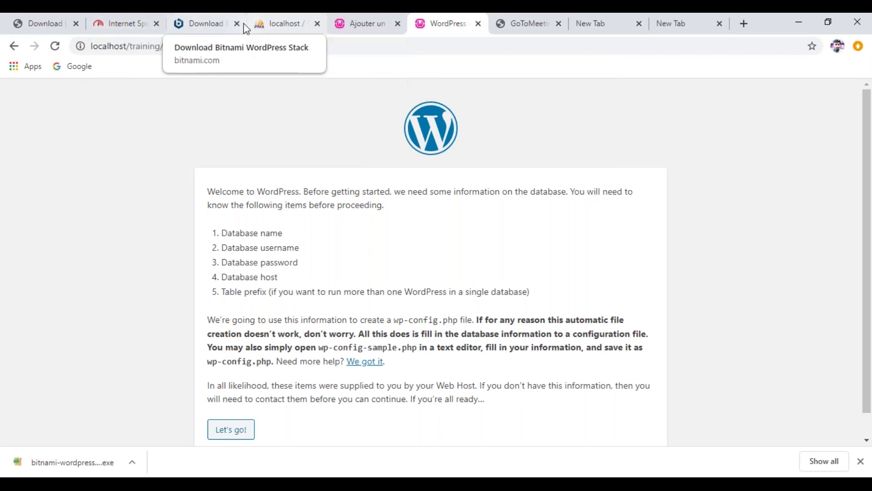
{"action": "left_click", "coordinate": [279, 24]}
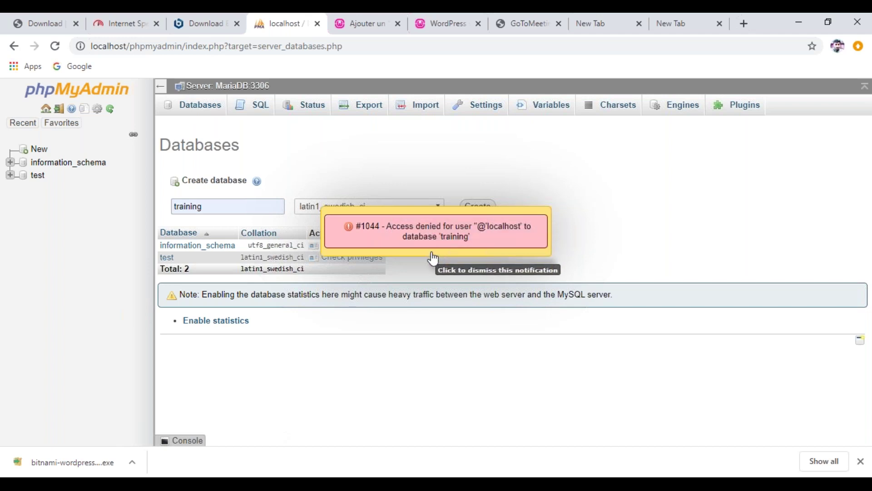
Replace the proposed database name with 'new'.
{"action": "left_click", "coordinate": [235, 207]}
{"action": "key", "text": "BackSpace"}
{"action": "key", "text": "BackSpace"}
{"action": "key", "text": "BackSpace"}
{"action": "key", "text": "BackSpace"}
{"action": "key", "text": "BackSpace"}
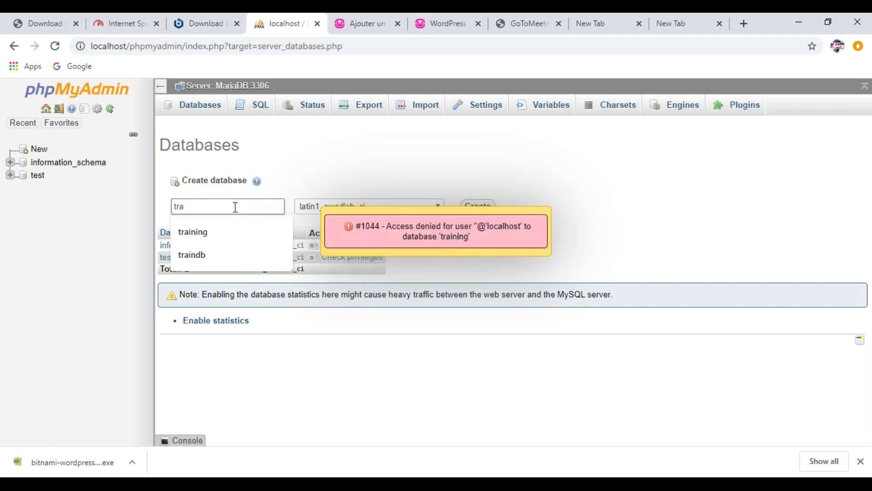
{"action": "key", "text": "BackSpace"}
{"action": "key", "text": "BackSpace"}
{"action": "key", "text": "BackSpace"}
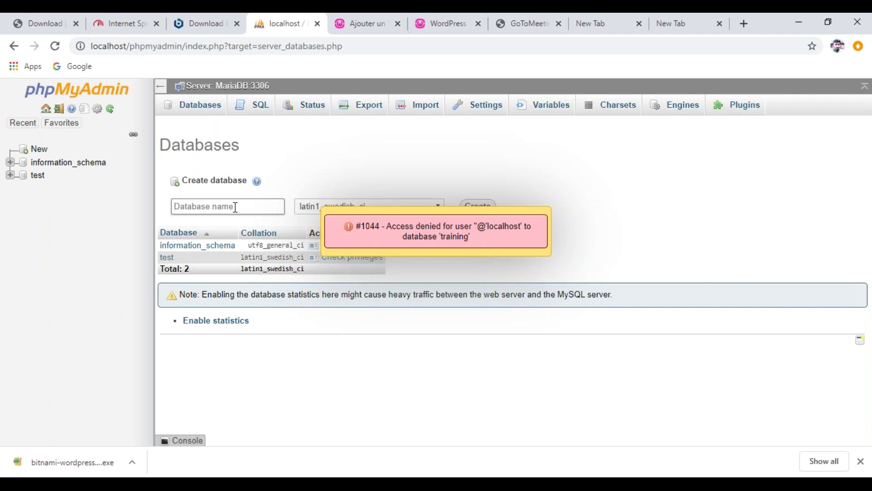
{"action": "type", "text": "new"}
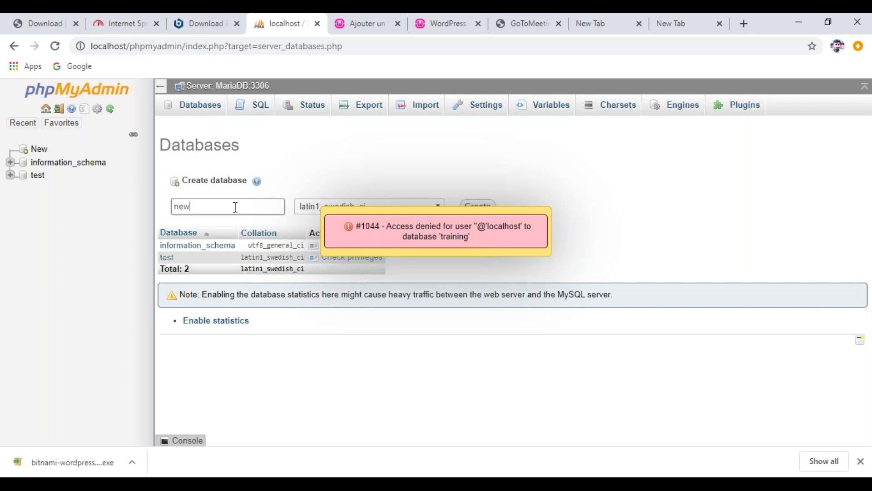